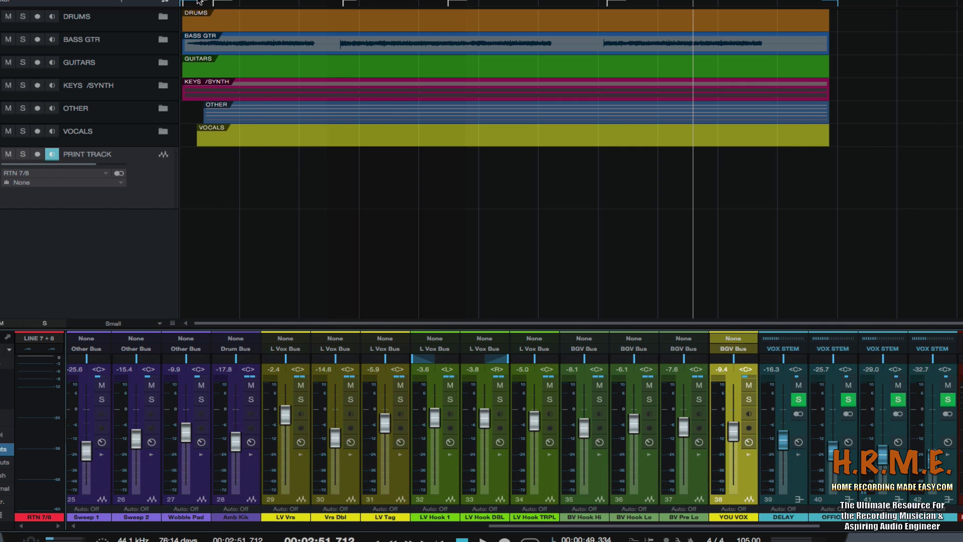
Expand the GUITARS folder to examine its guitar tracks around the first hook, and collapse it again
left_click_drag(214, 0, 215, 6)
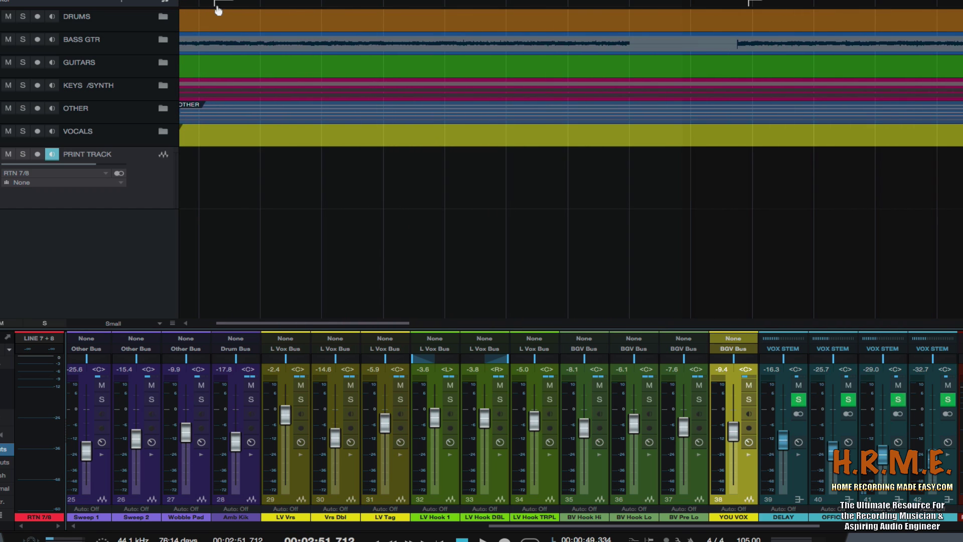
left_click(163, 62)
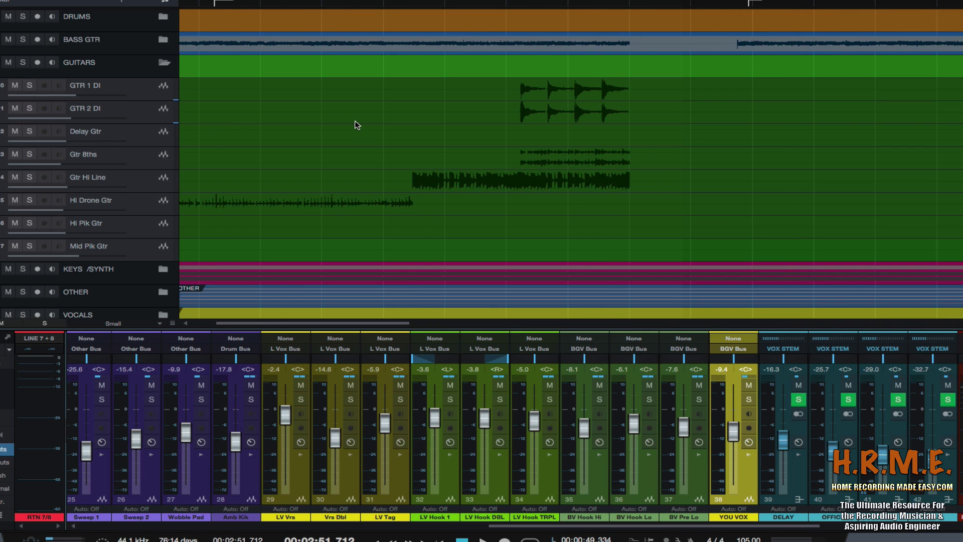
scroll(355, 123, "left", 3)
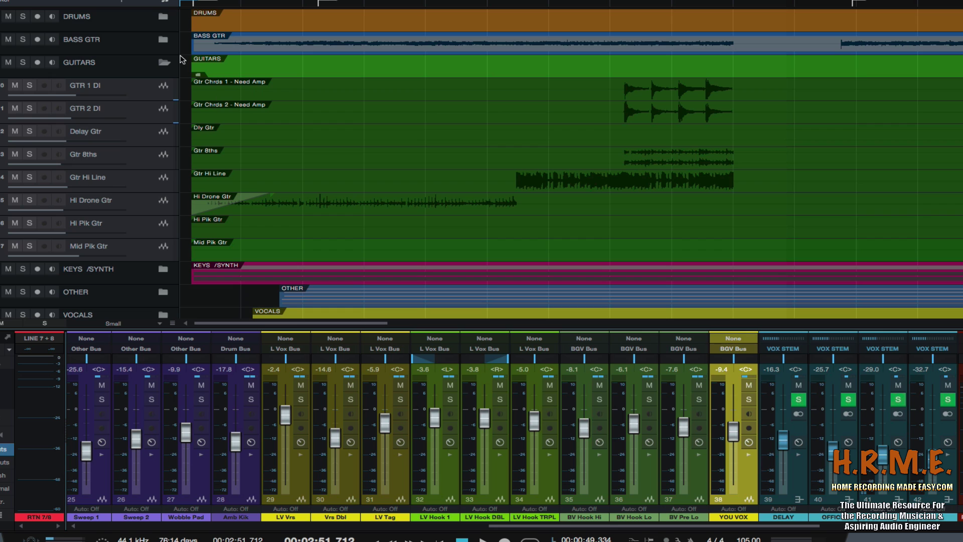
left_click(164, 63)
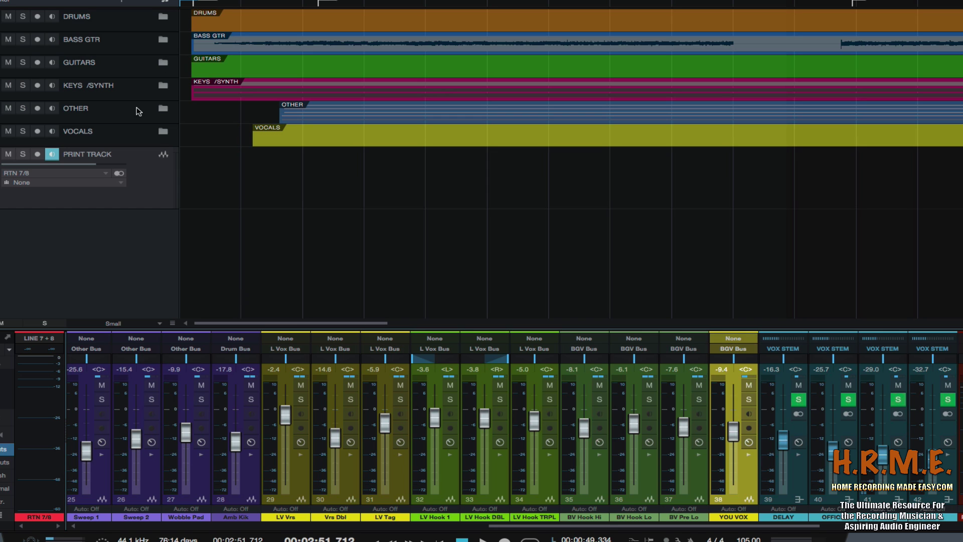
Expand the VOCALS folder and reduce the height of the Vrs Dbl track
left_click(163, 132)
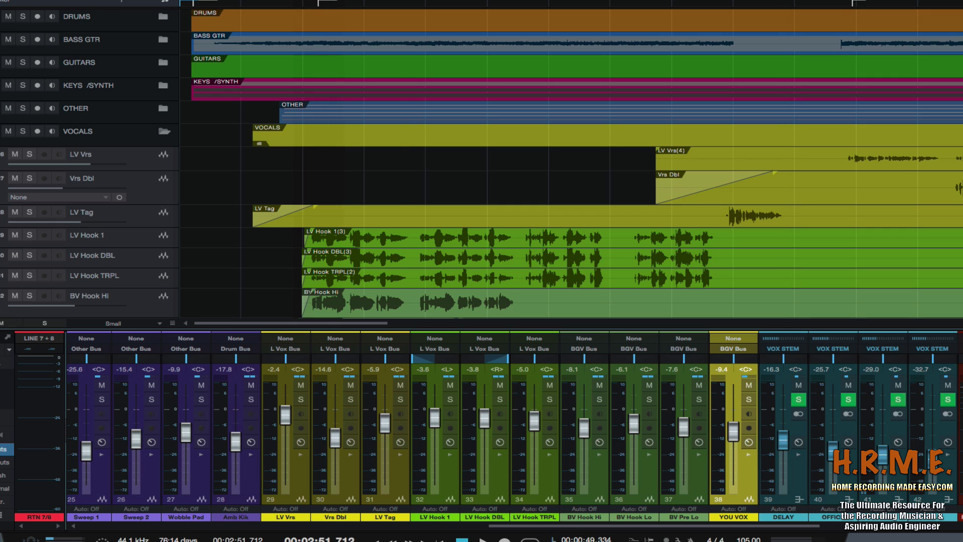
left_click_drag(723, 38, 719, 37)
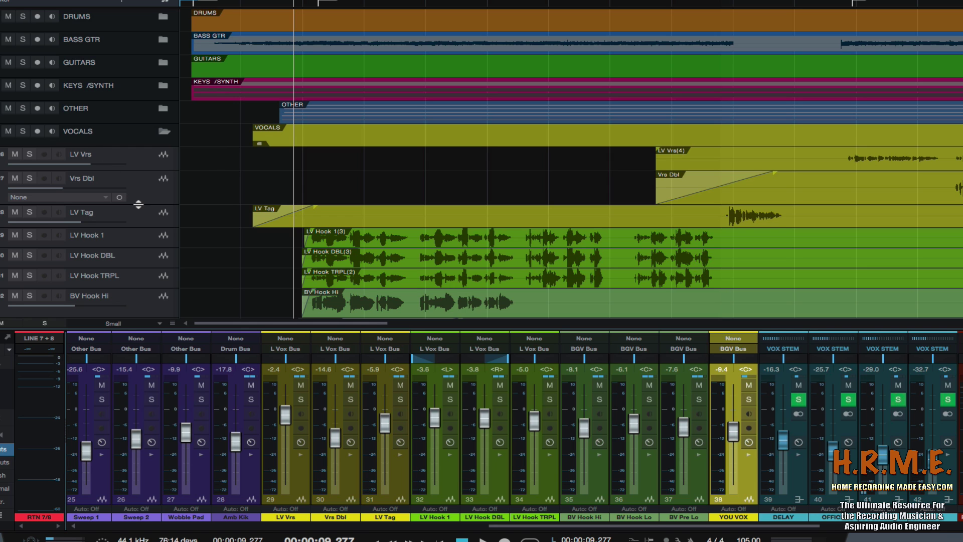
left_click_drag(138, 205, 139, 195)
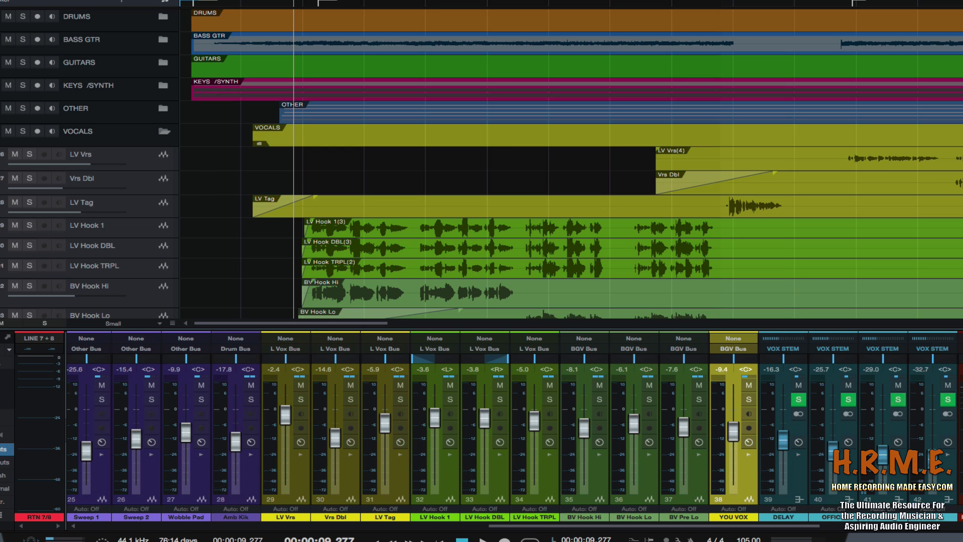
Play the song from about 5 seconds into the first vocal hook, stop at about 12 seconds, and save the song
left_click(245, 1)
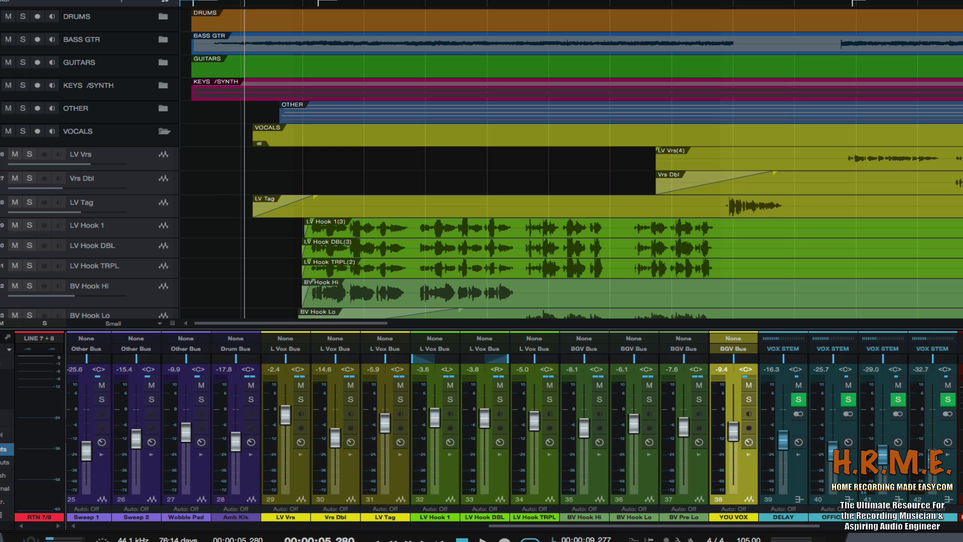
key("space")
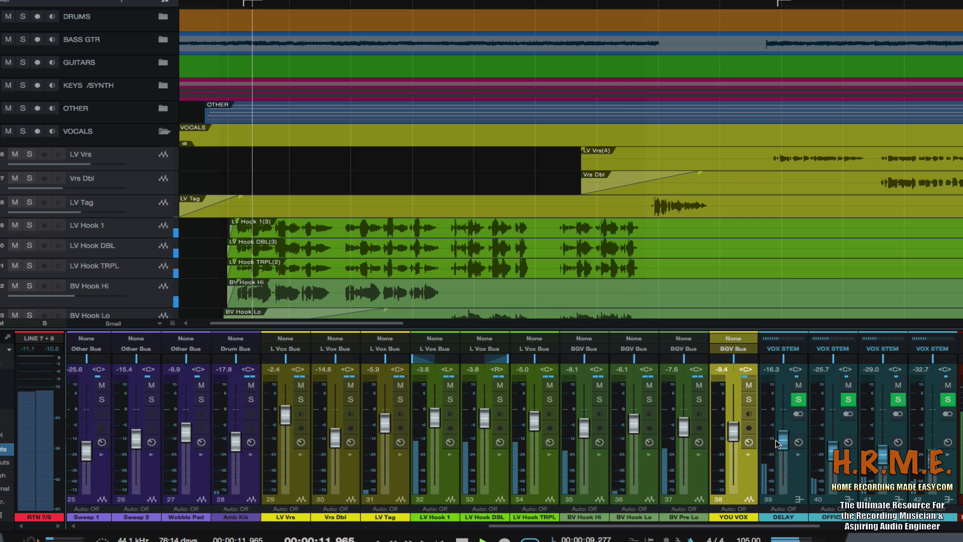
key("space")
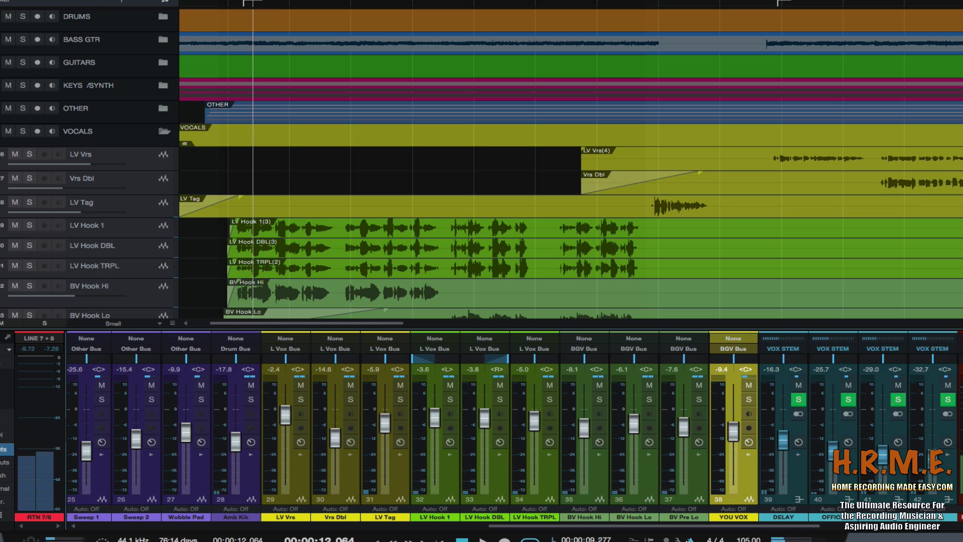
key("ctrl+s")
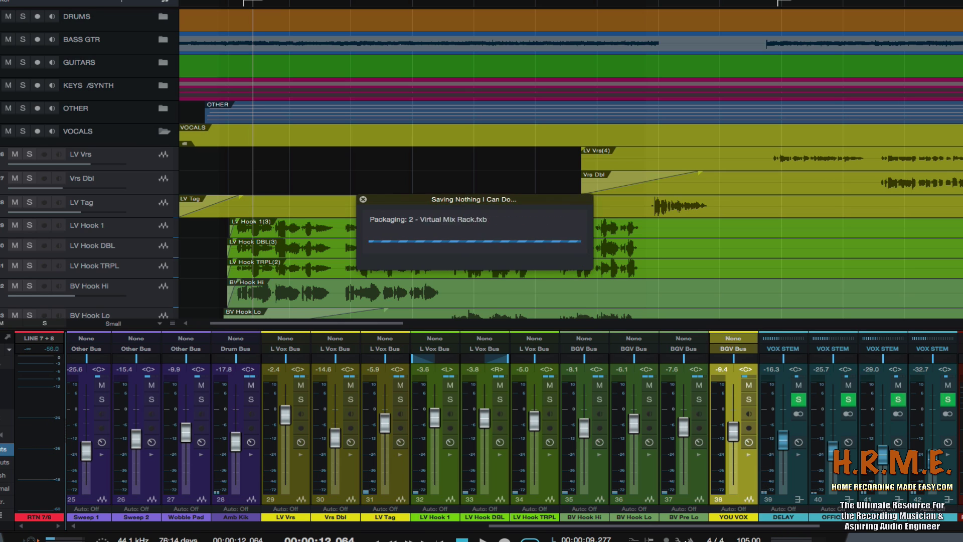
Look over the LV Hook 1, LV Hook DBL, LV Hook TRPL and BV Hook Hi tracks in the arrangement
left_click(131, 231)
left_click(128, 246)
left_click(125, 270)
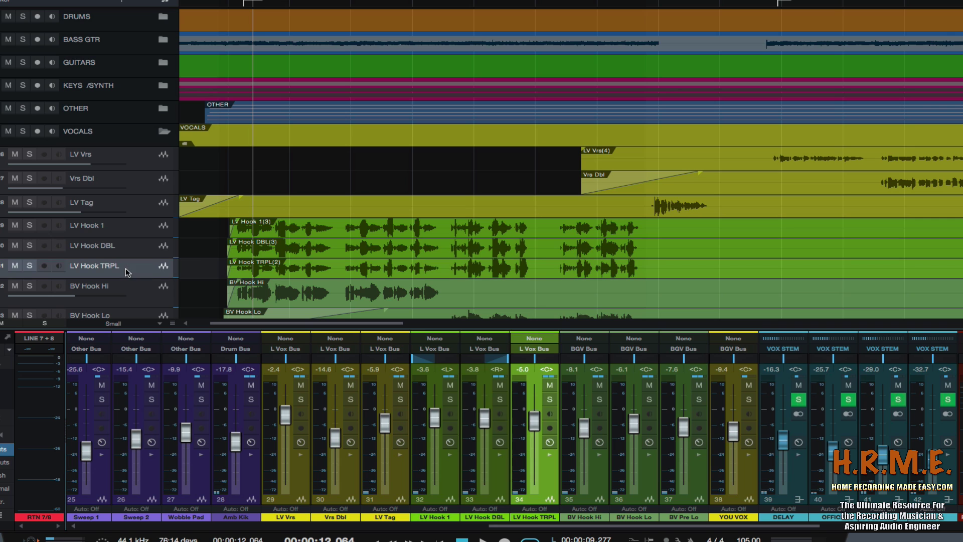
left_click(158, 290)
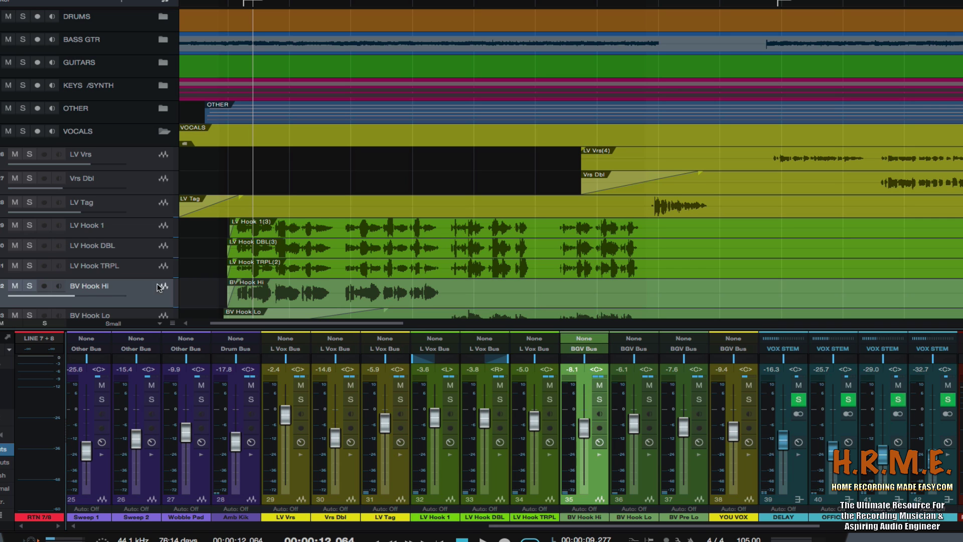
scroll(246, 266, "down", 3)
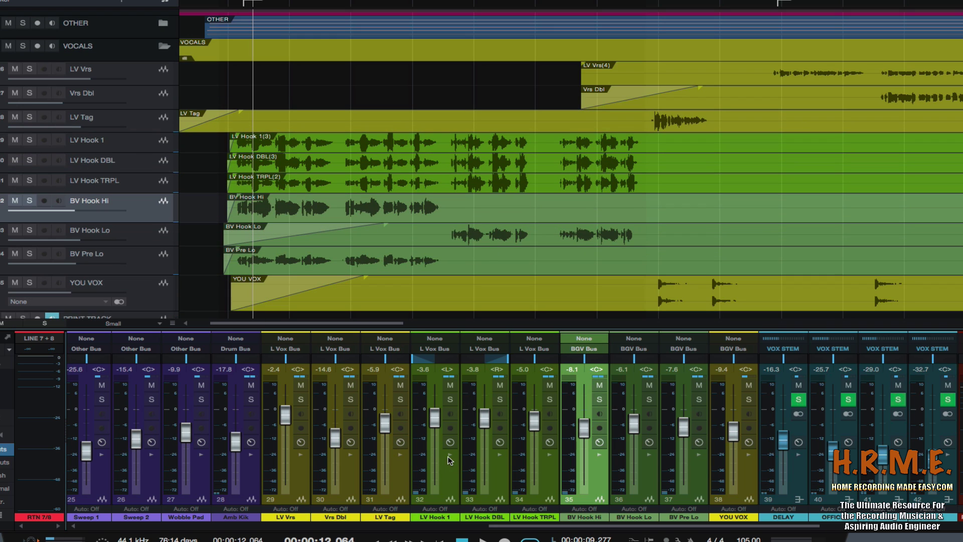
Check LV Hook 1's inserts and sends, and enlarge the mixer so every channel's inserts and sends are displayed
left_click(451, 456)
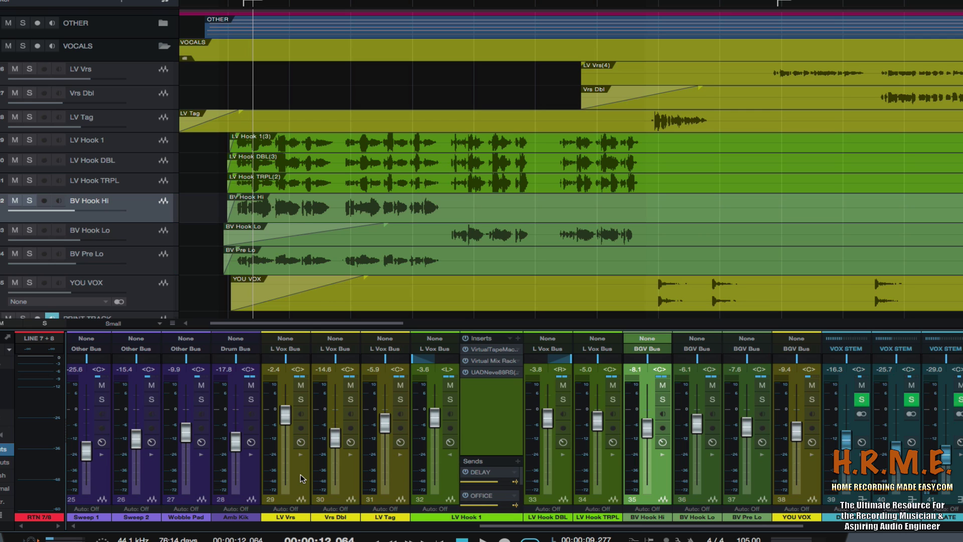
left_click(450, 456)
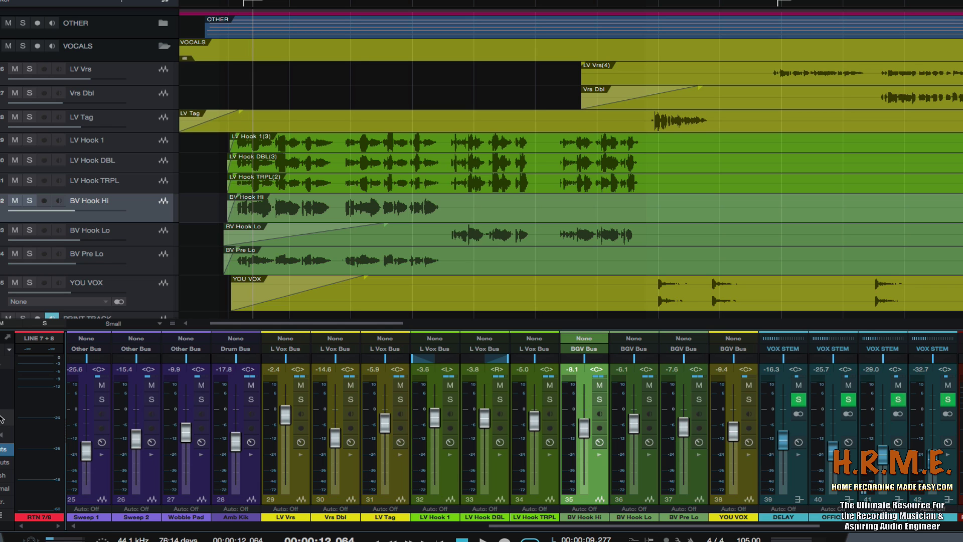
key("shift+F3")
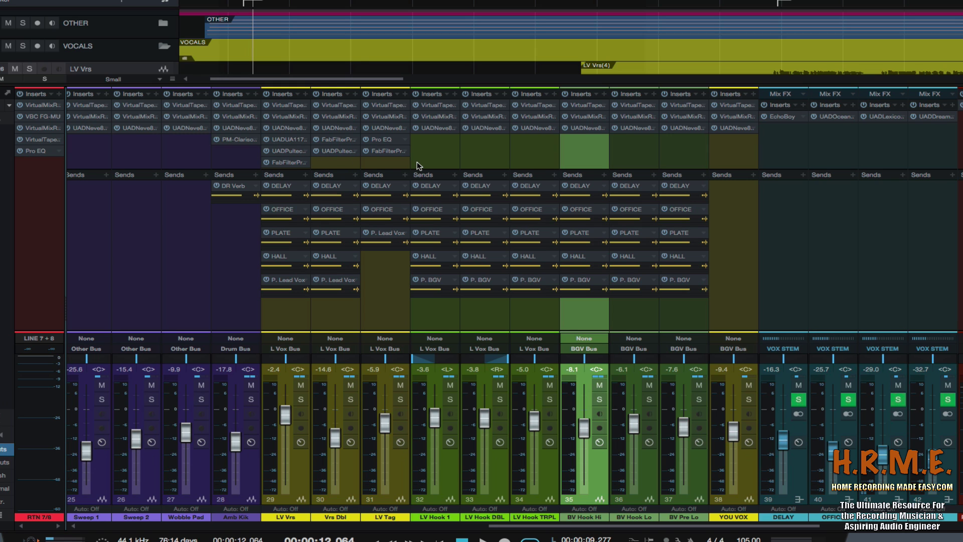
left_click_drag(427, 86, 427, 36)
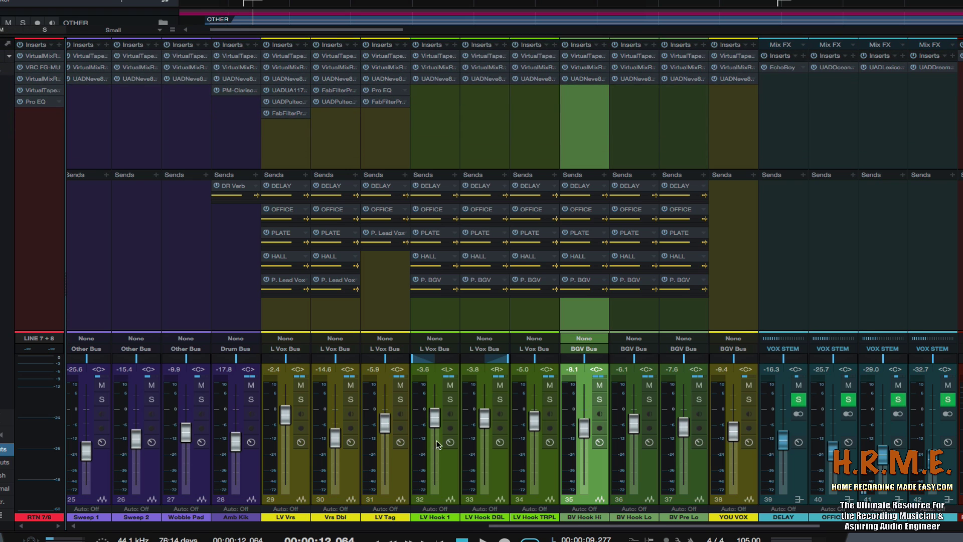
Open LV Hook 1's inserts and examine its Virtual Tape Machines, Virtual Mix Rack and UAD Neve 88RS plug-ins in turn
left_click(446, 475)
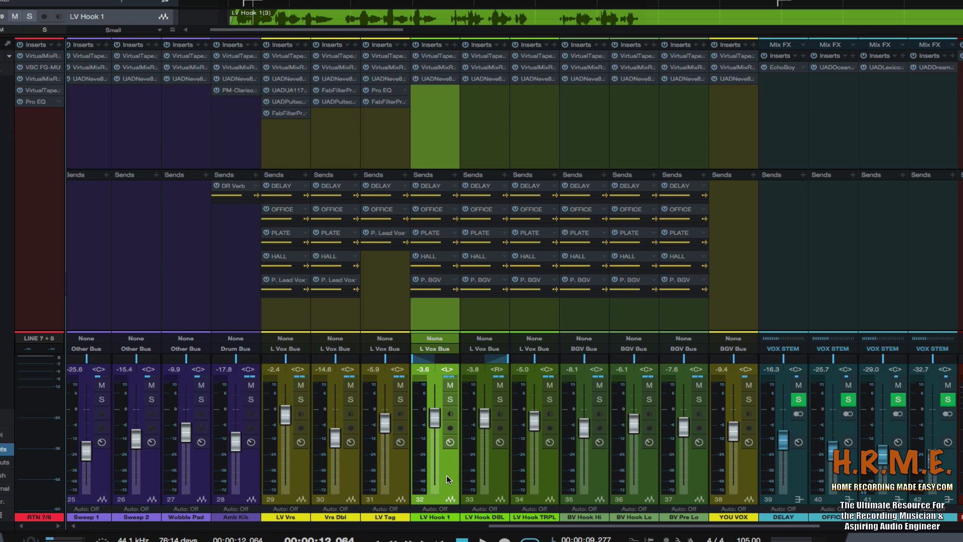
left_click(429, 55)
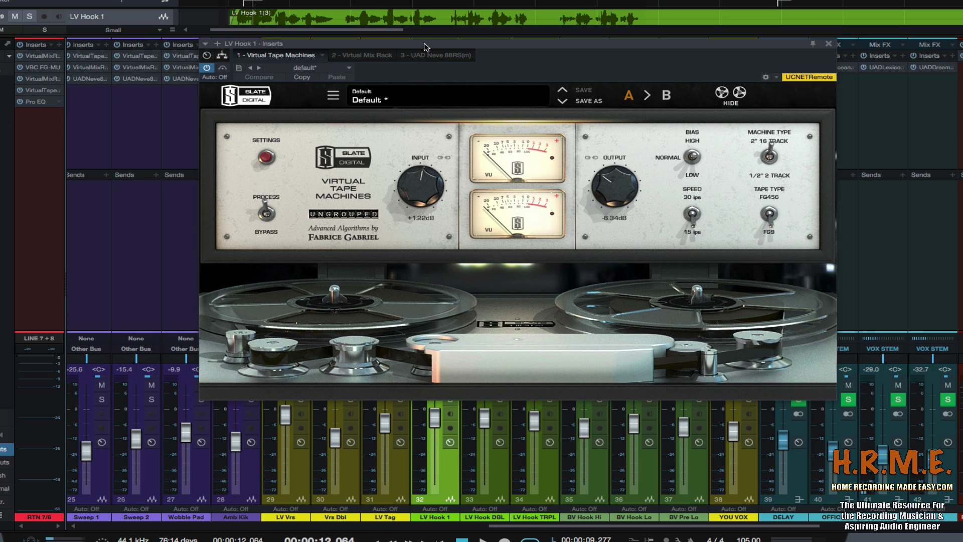
left_click_drag(423, 44, 412, 47)
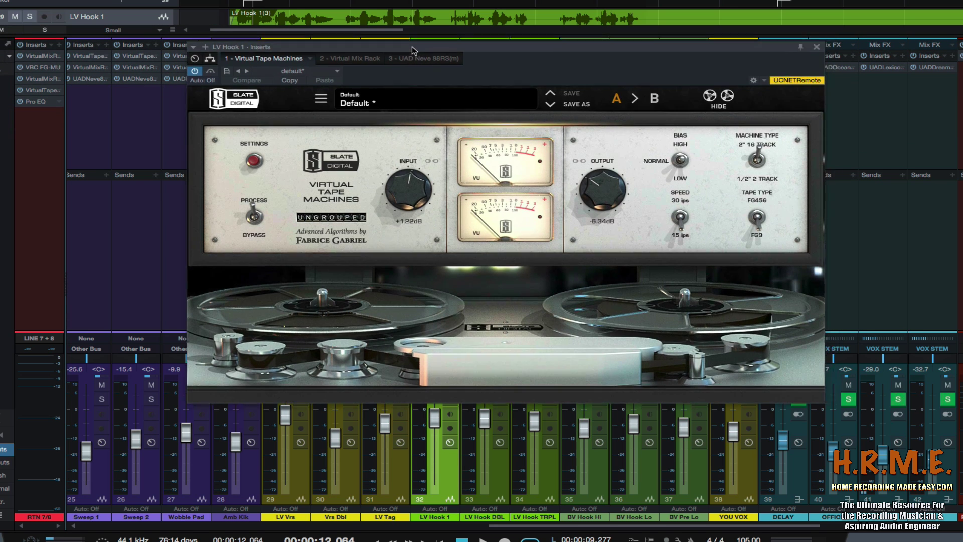
left_click(350, 63)
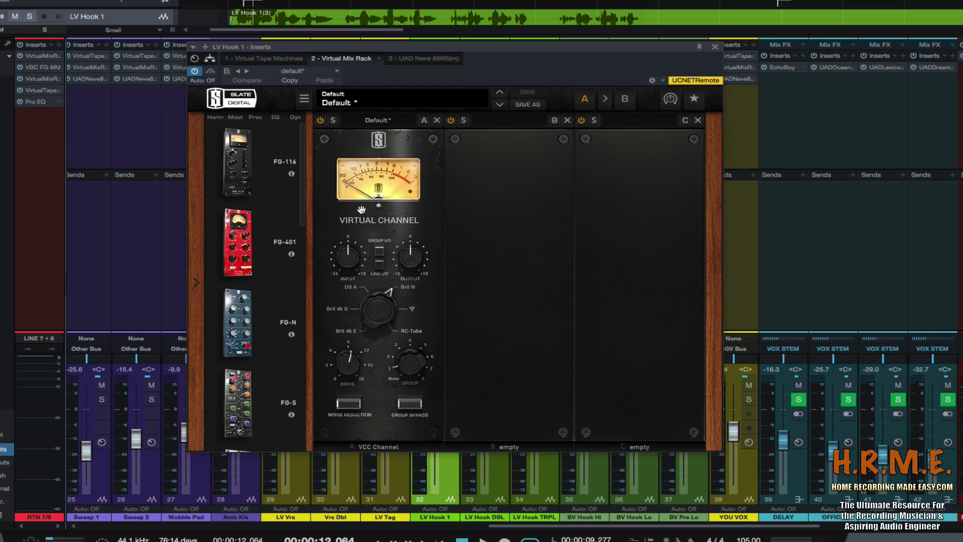
left_click(416, 59)
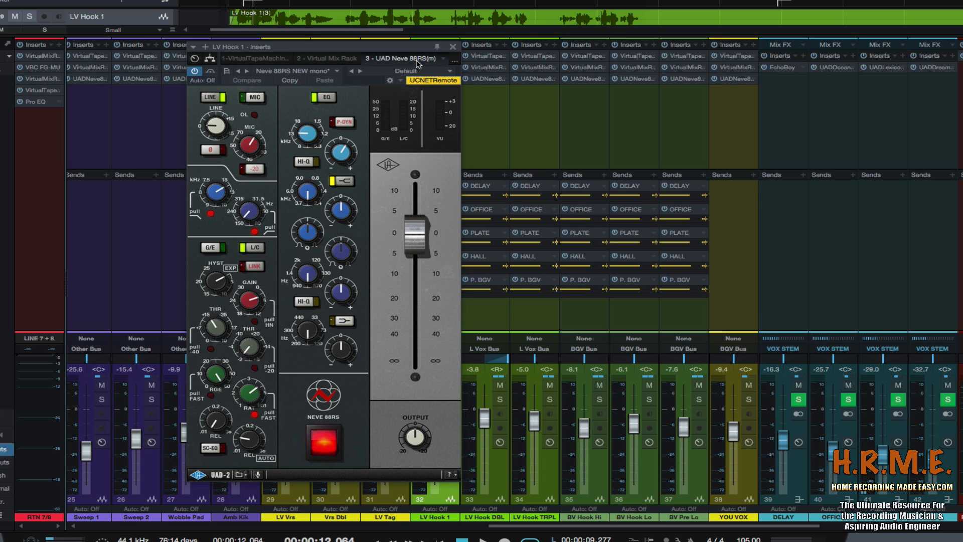
Play the hook while watching the compression meter of LV Hook 1's Neve 88RS, stop playback and close the plug-in window
left_click_drag(331, 50, 344, 34)
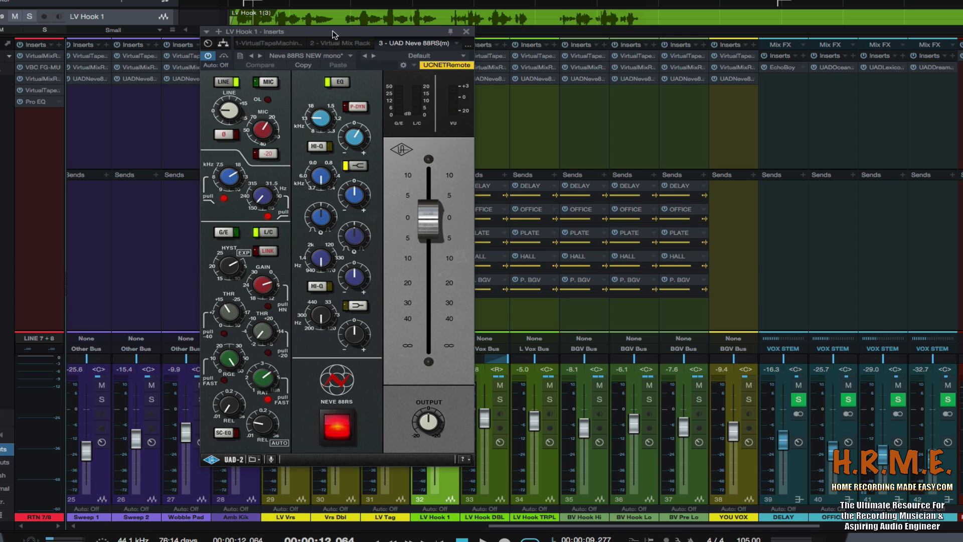
left_click_drag(331, 37, 340, 34)
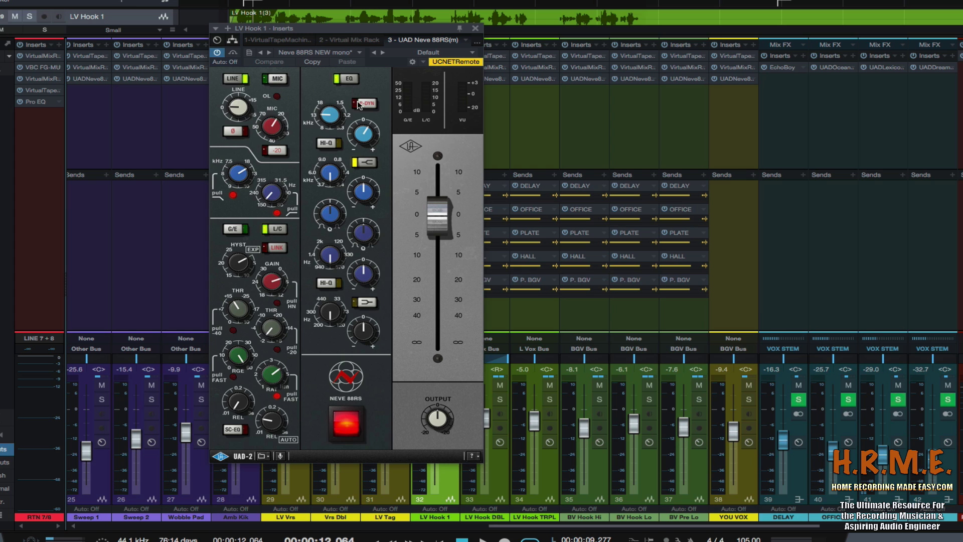
key("space")
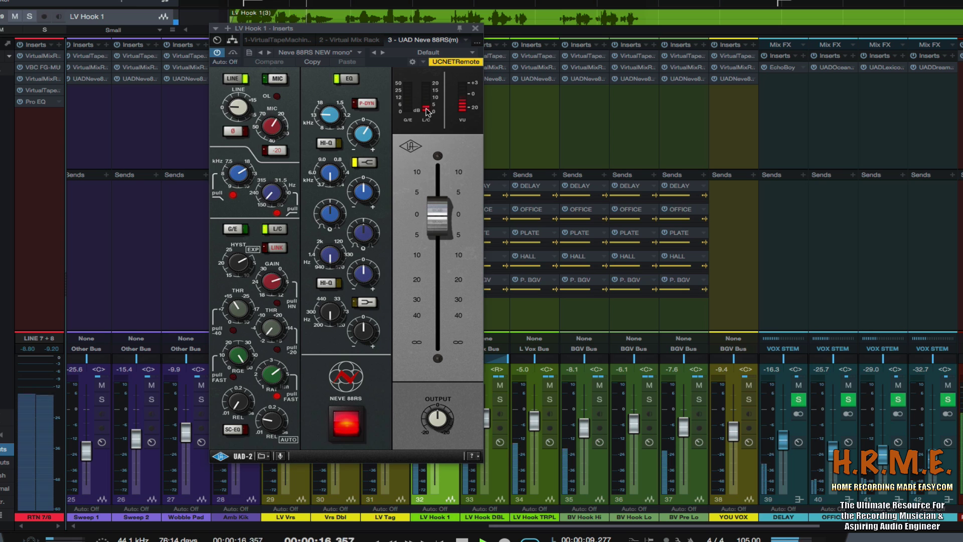
key("space")
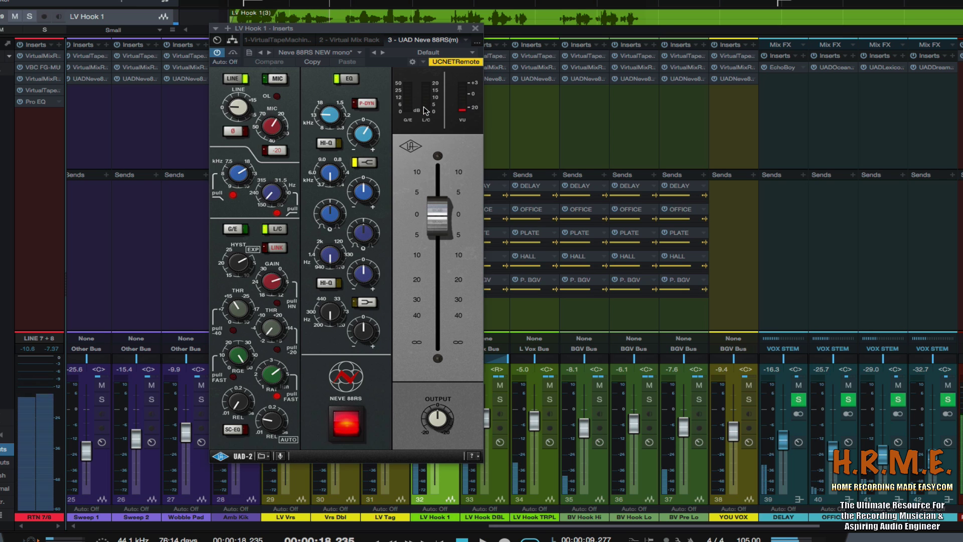
left_click(476, 28)
Step through the three LV Hook channels and examine the UAD Neve 88RS settings on LV Hook DBL
left_click(492, 489)
left_click(442, 481)
left_click(495, 476)
left_click(539, 474)
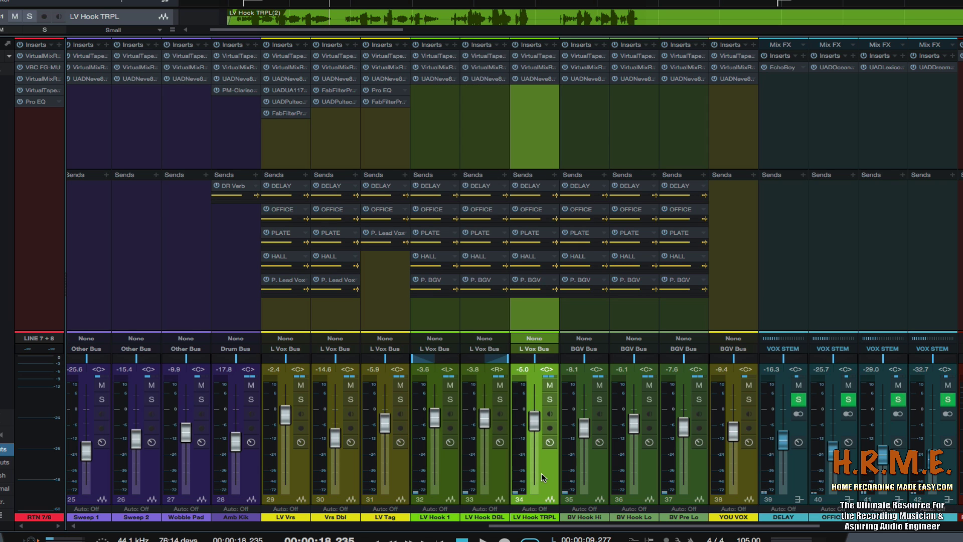
left_click(492, 478)
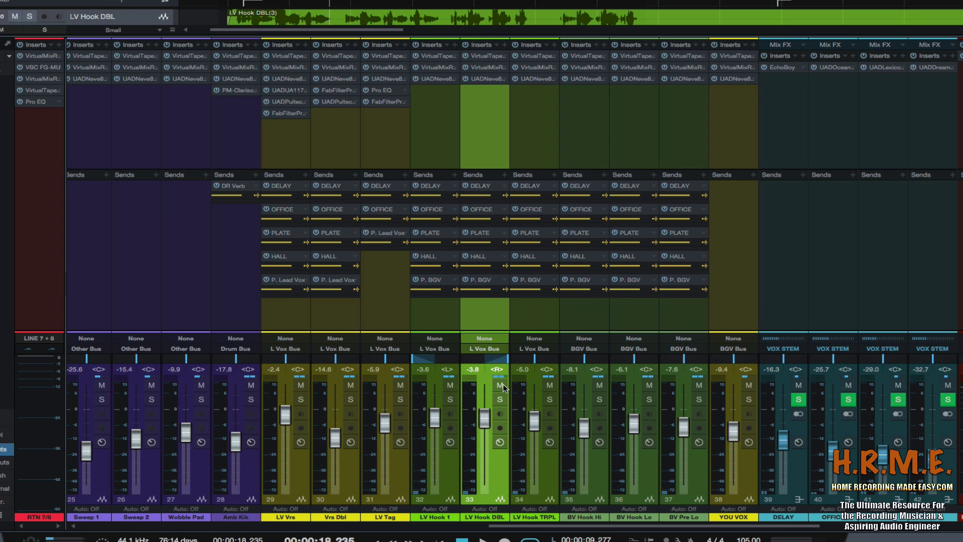
left_click(475, 80)
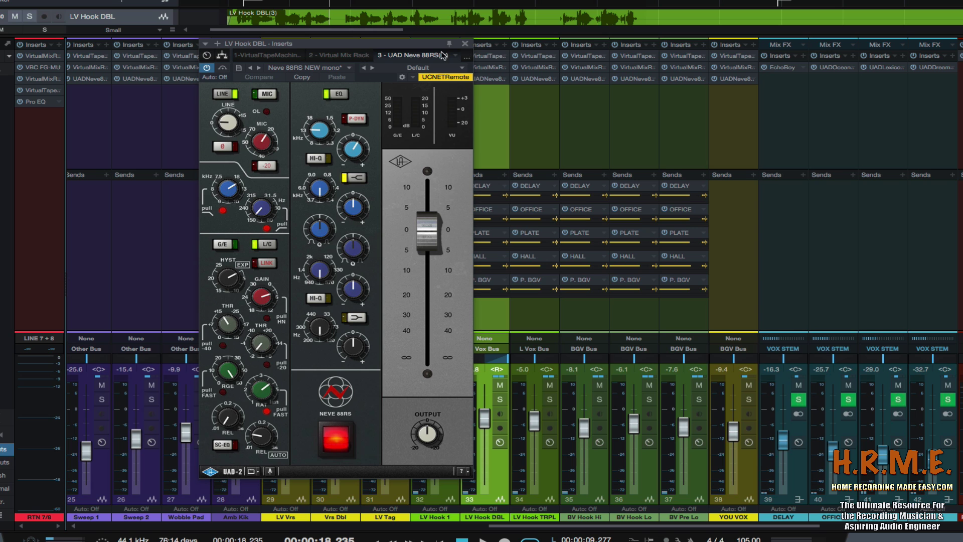
left_click(465, 44)
Select the BV Hook Hi channel and shrink the mixer back to its faders-only view
left_click_drag(519, 525, 551, 526)
left_click(508, 486)
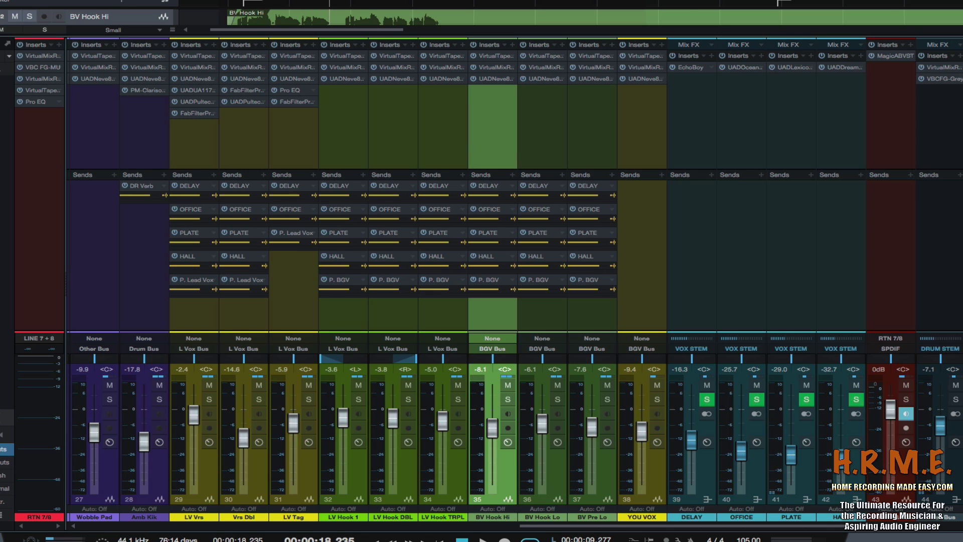
left_click(4, 416)
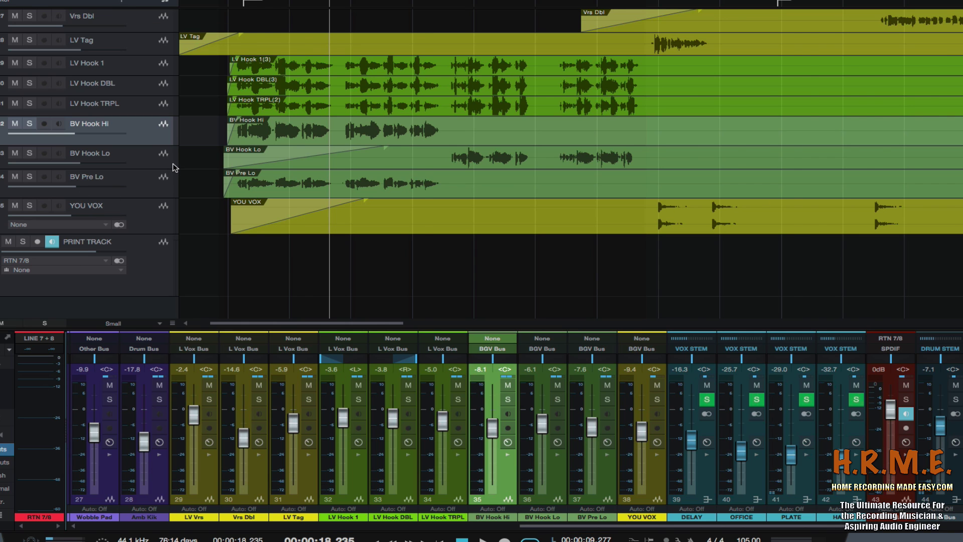
Examine the BV Pre Lo, BV Hook Lo and YOU VOX tracks across the full song arrangement
key("z")
left_click(129, 189)
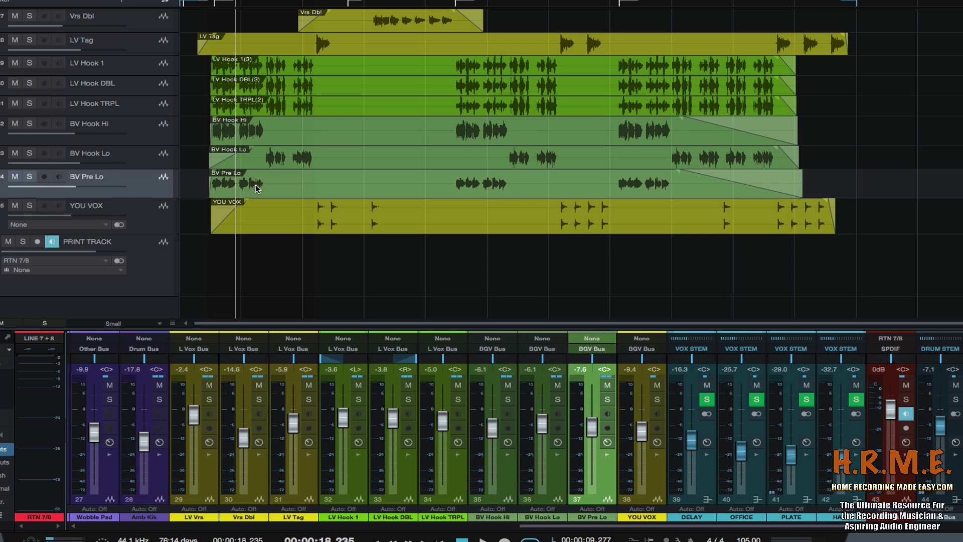
left_click(155, 159)
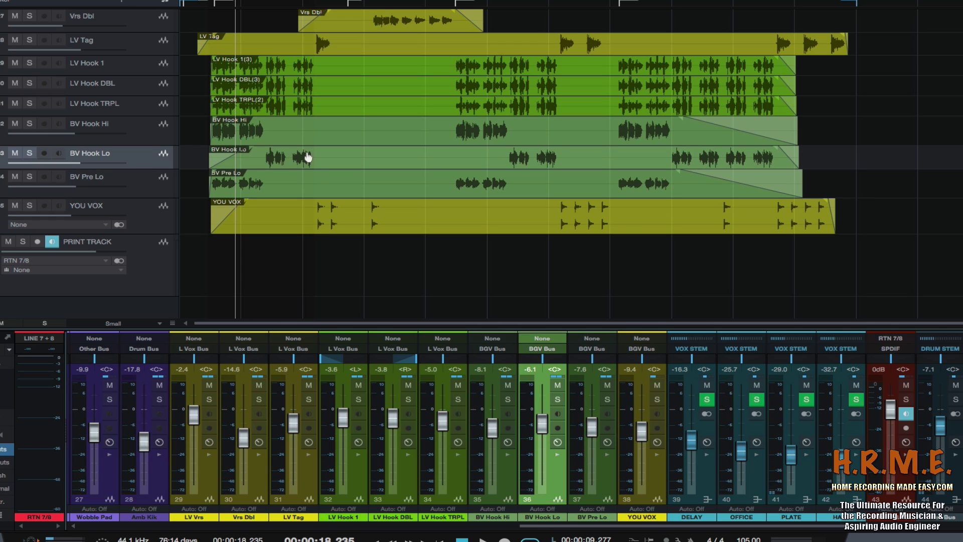
left_click(149, 213)
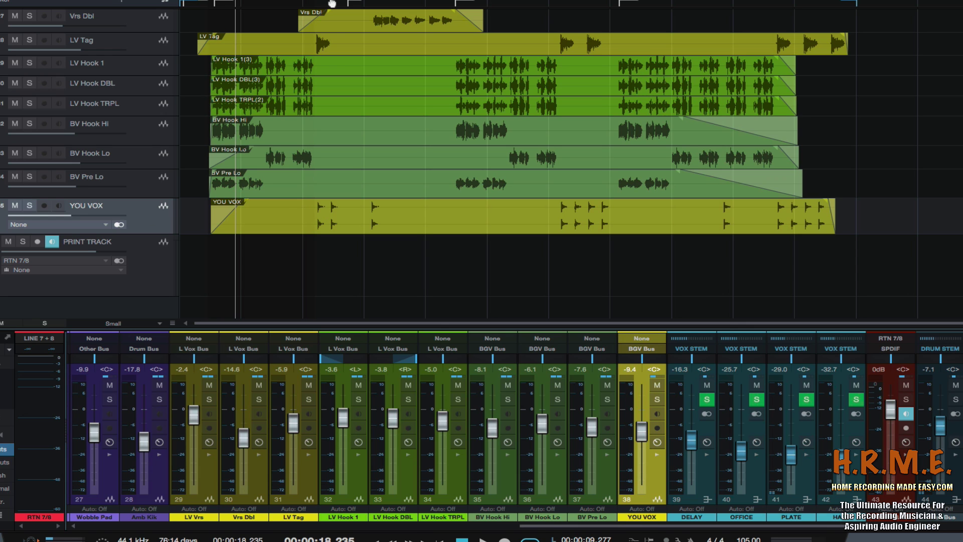
Play the section around the YOU VOX phrases and raise the YOU VOX fader to -6.6 dB
scroll(335, 6, "up", 3)
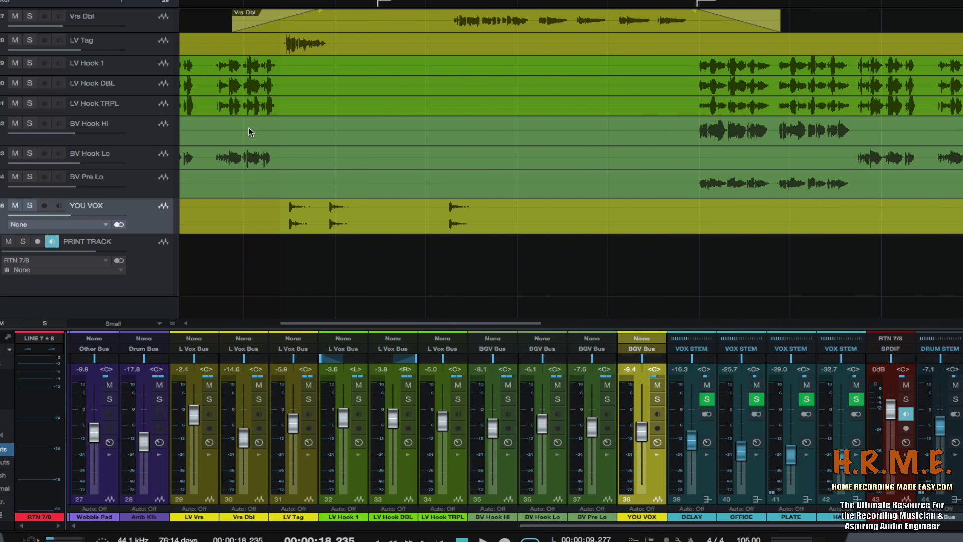
key("space")
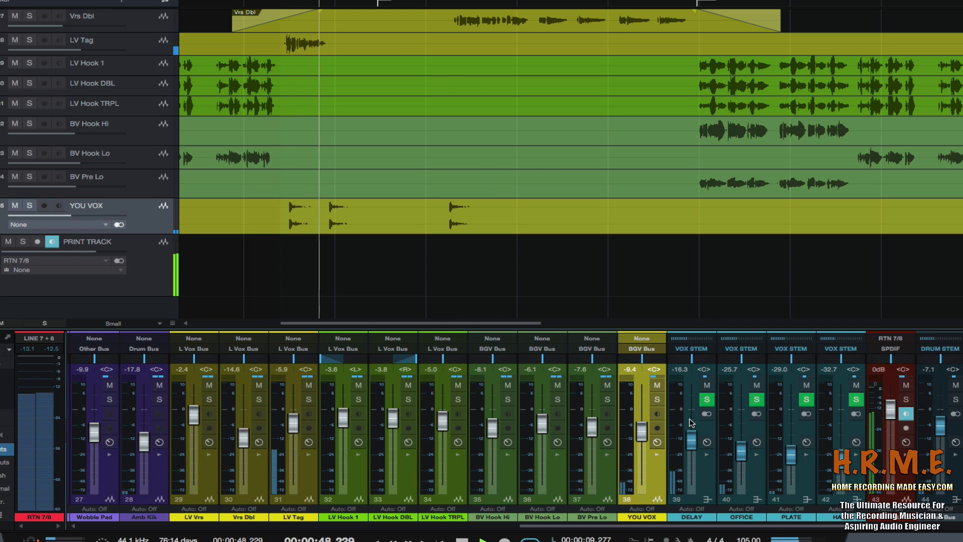
scroll(640, 466, "up", 2)
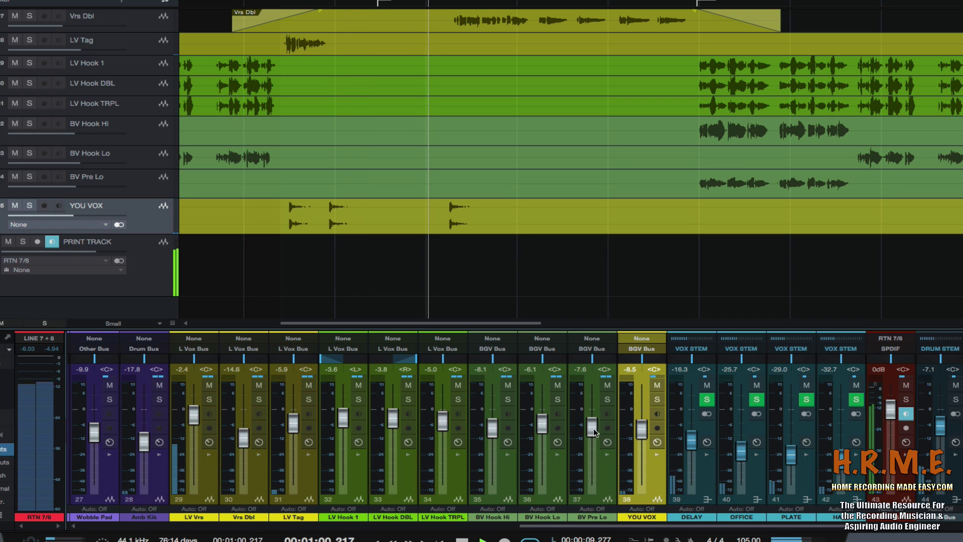
scroll(638, 431, "up", 1)
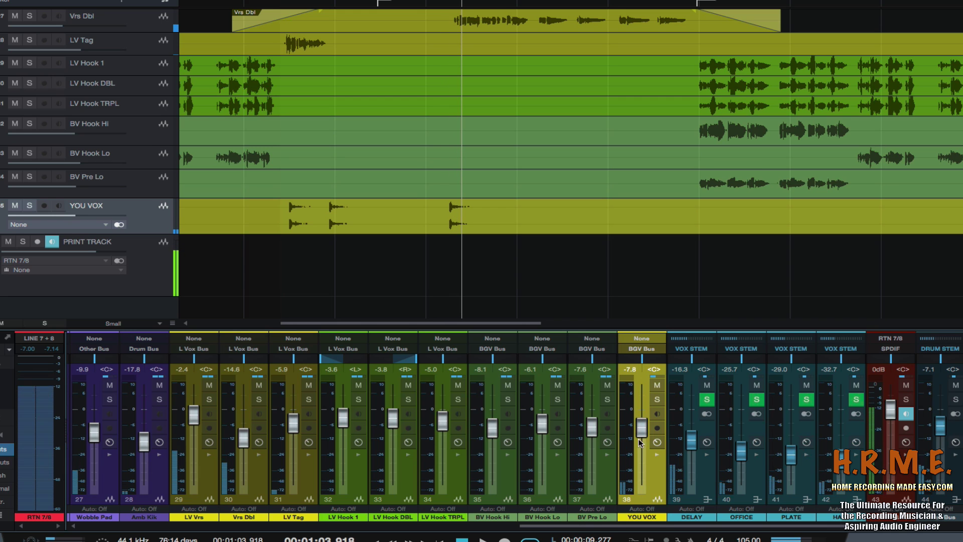
left_click_drag(639, 436, 641, 430)
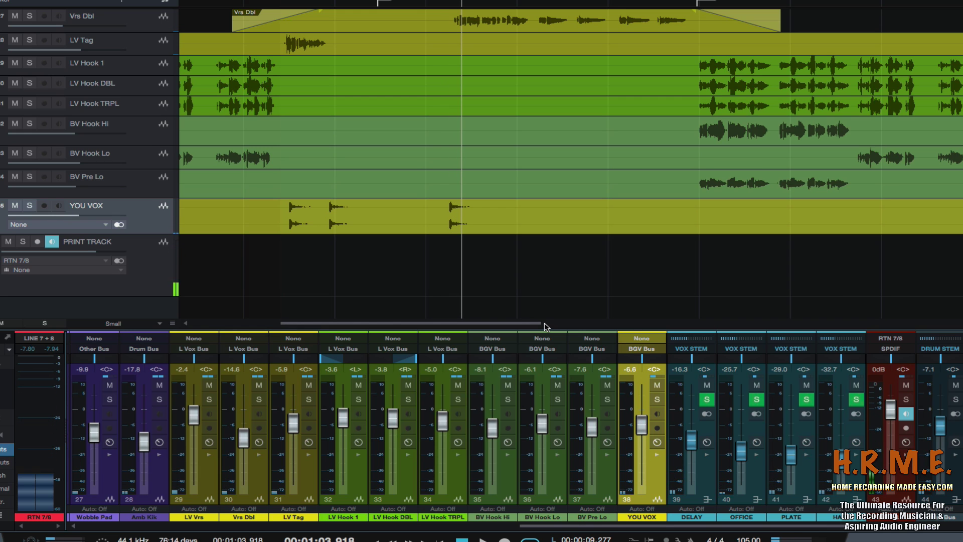
Expand the mixer to show inserts and sends, and examine YOU VOX's Virtual Tape Machines, Virtual Mix Rack and UAD Neve 88RS plug-ins
key("w")
key("w")
key("w")
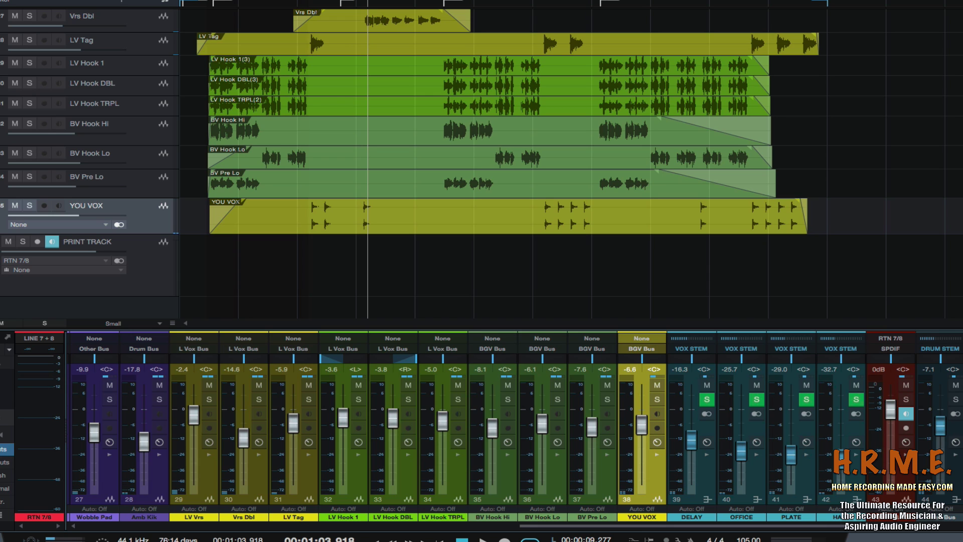
key("shift+F3")
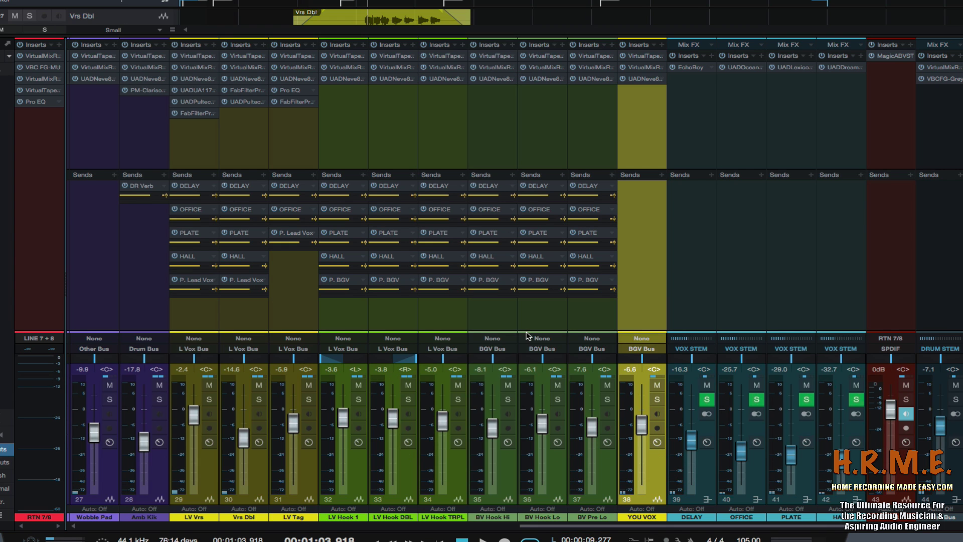
left_click(640, 56)
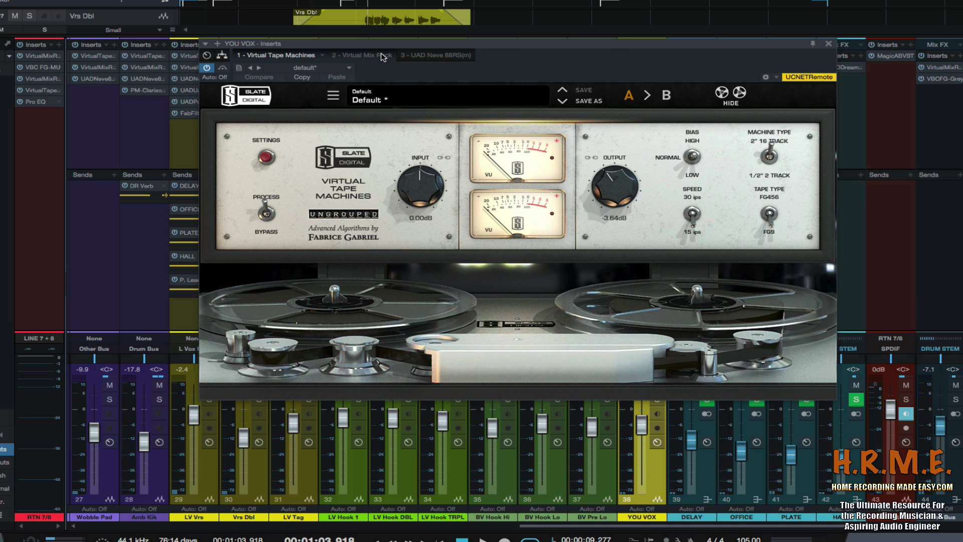
left_click(368, 56)
left_click(432, 55)
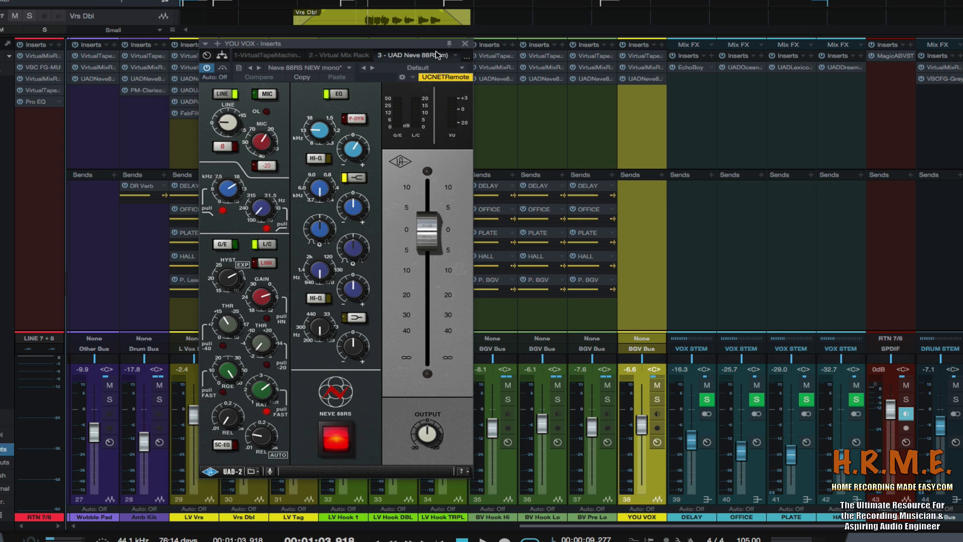
left_click(466, 45)
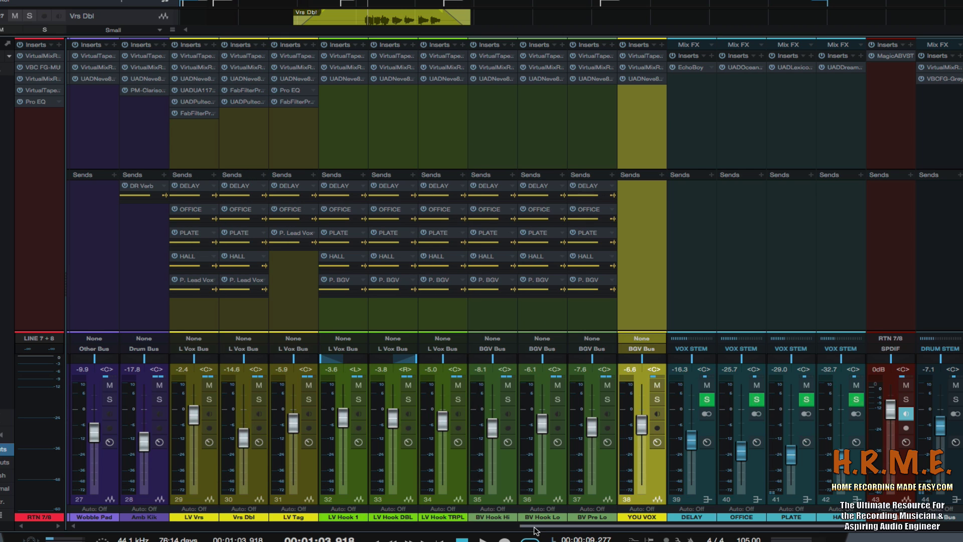
Step through the DELAY, OFFICE, PLATE and HALL effects channels in the mixer
left_click_drag(536, 527, 540, 528)
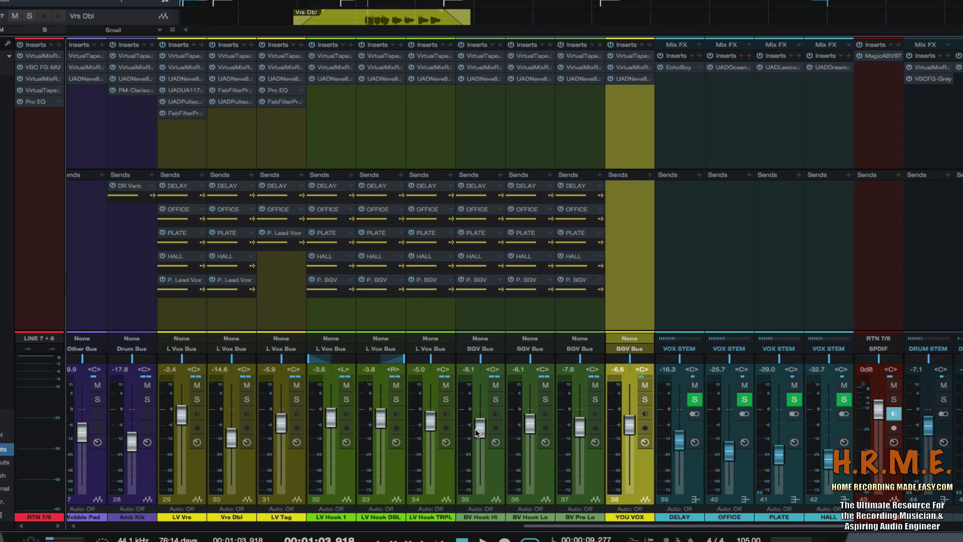
left_click_drag(569, 527, 591, 527)
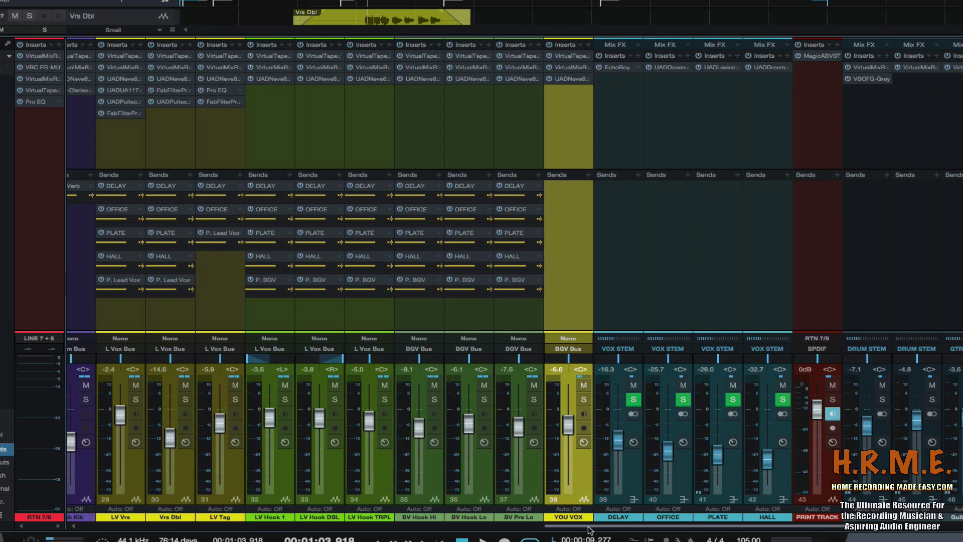
left_click(635, 485)
left_click(683, 490)
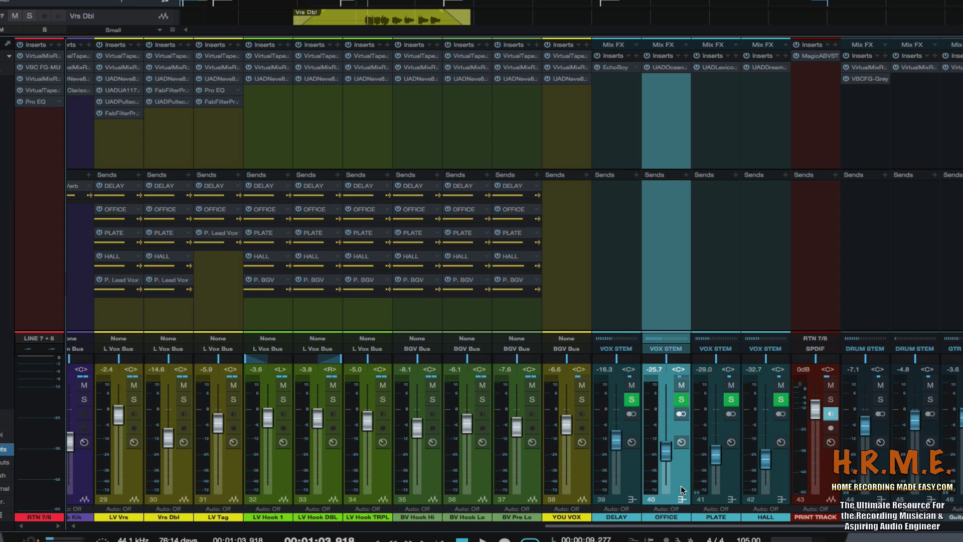
left_click(735, 490)
left_click(780, 488)
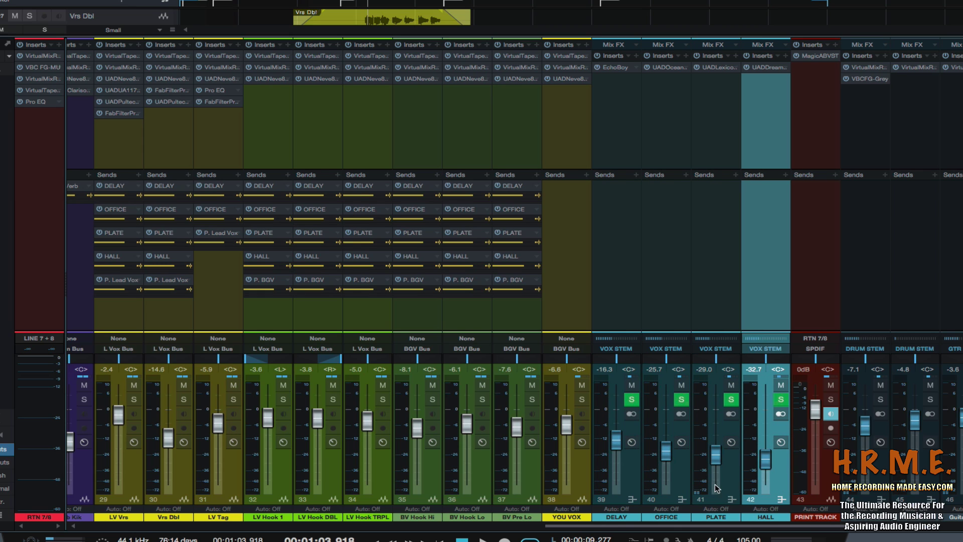
left_click(682, 482)
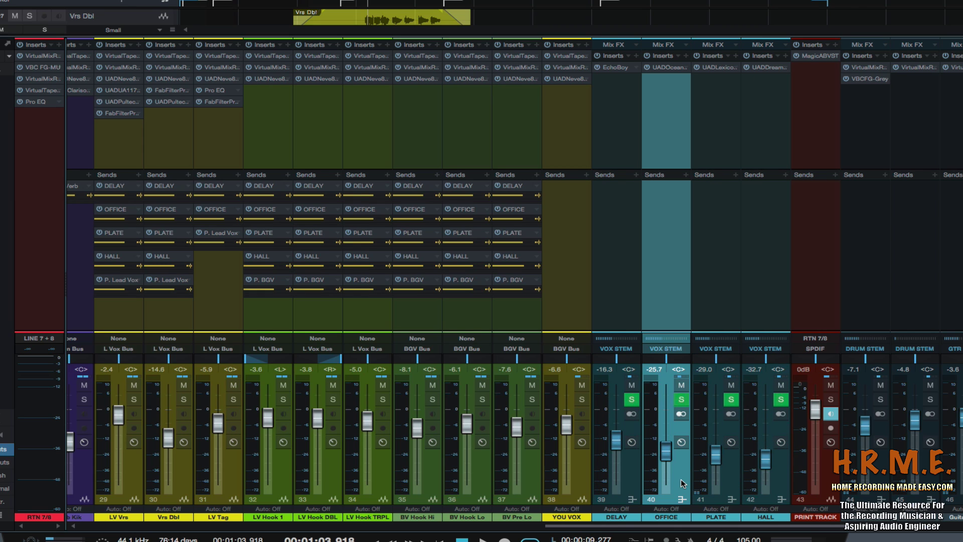
left_click(729, 486)
left_click(777, 481)
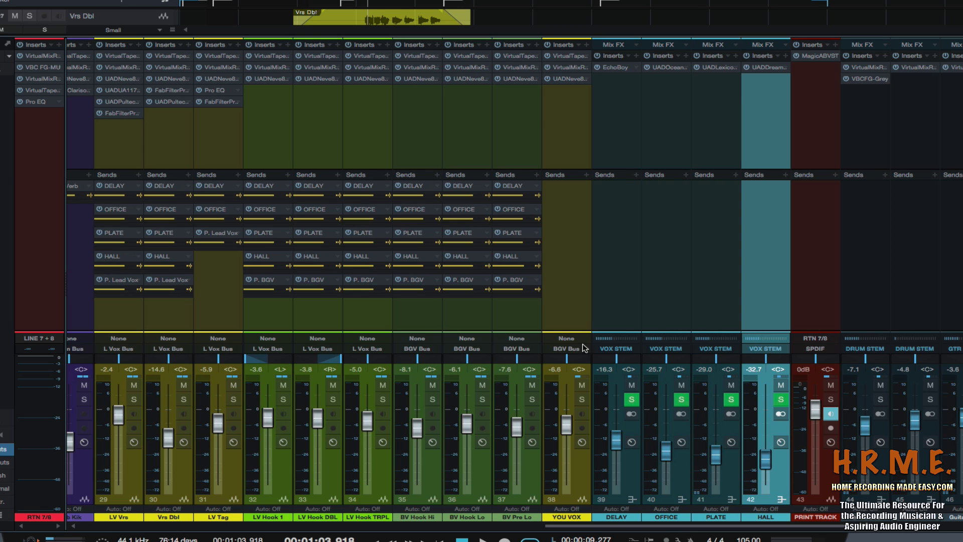
Examine the EchoBoy settings on the DELAY channel and the UAD Ocean Way Studios settings on the OFFICE channel
left_click(616, 67)
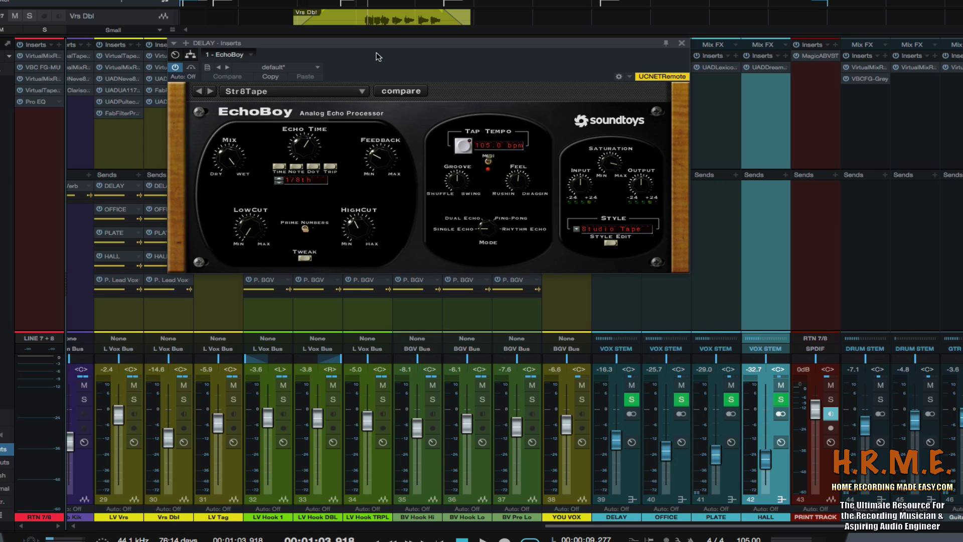
left_click_drag(371, 47, 366, 59)
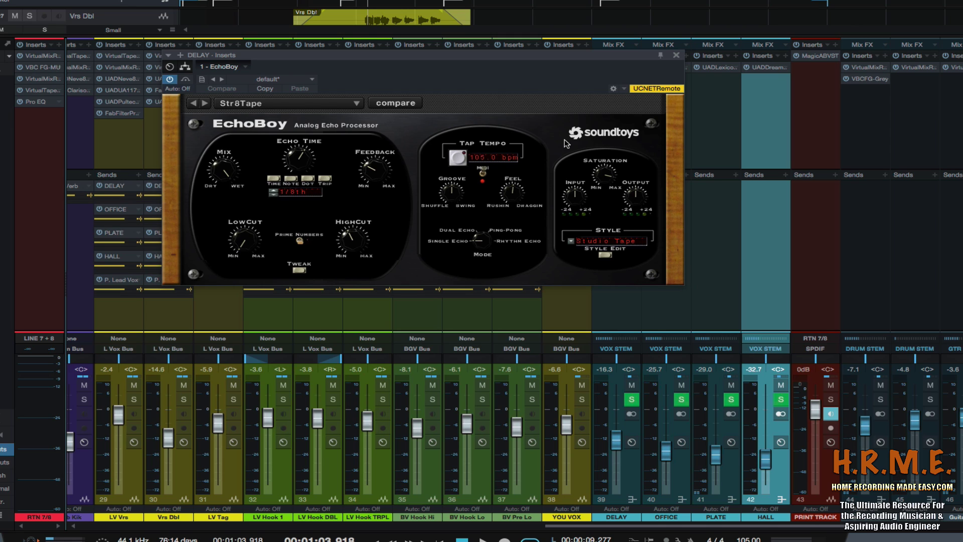
left_click(677, 56)
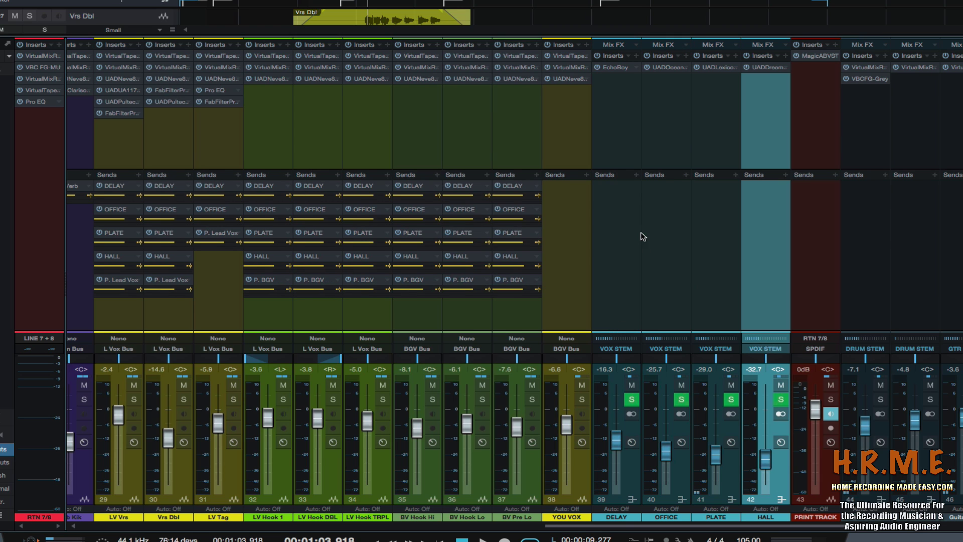
left_click(669, 67)
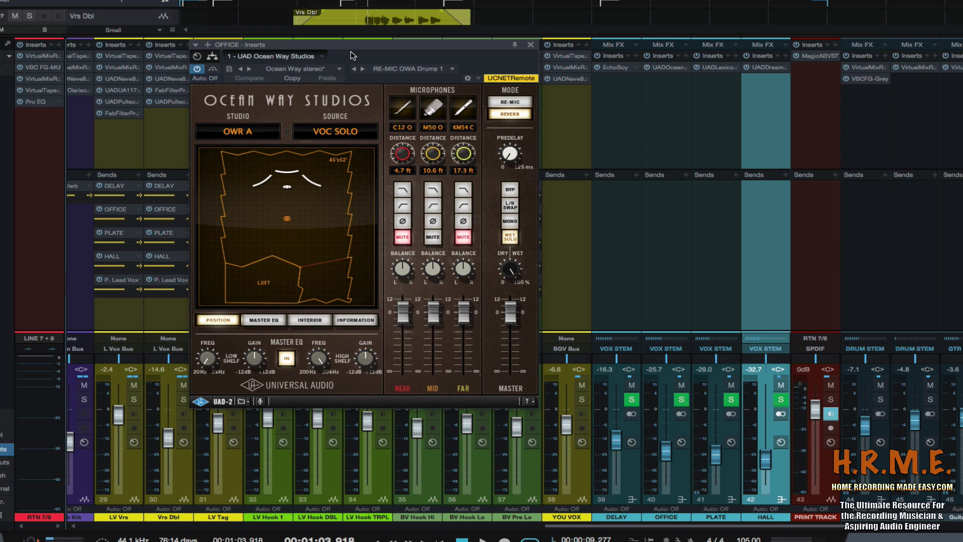
left_click_drag(365, 47, 371, 46)
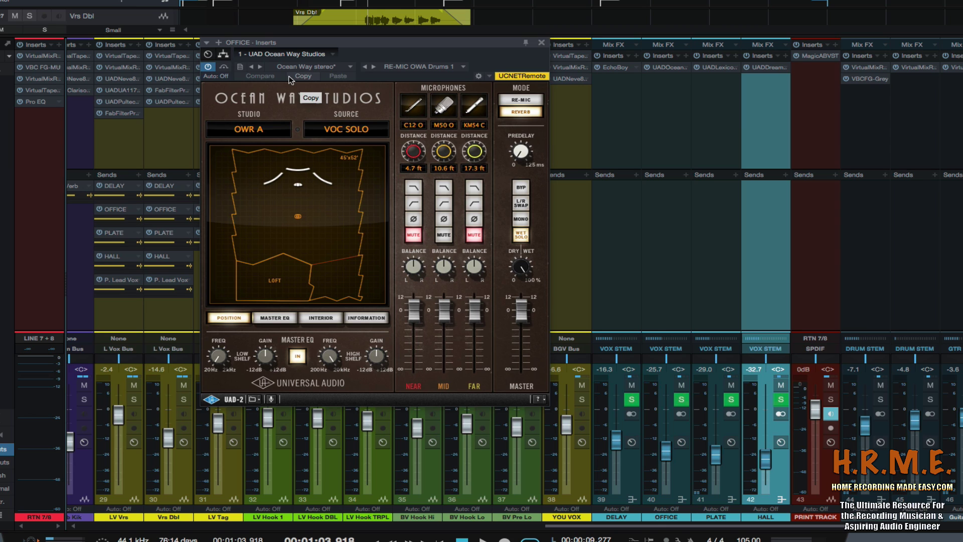
left_click(542, 44)
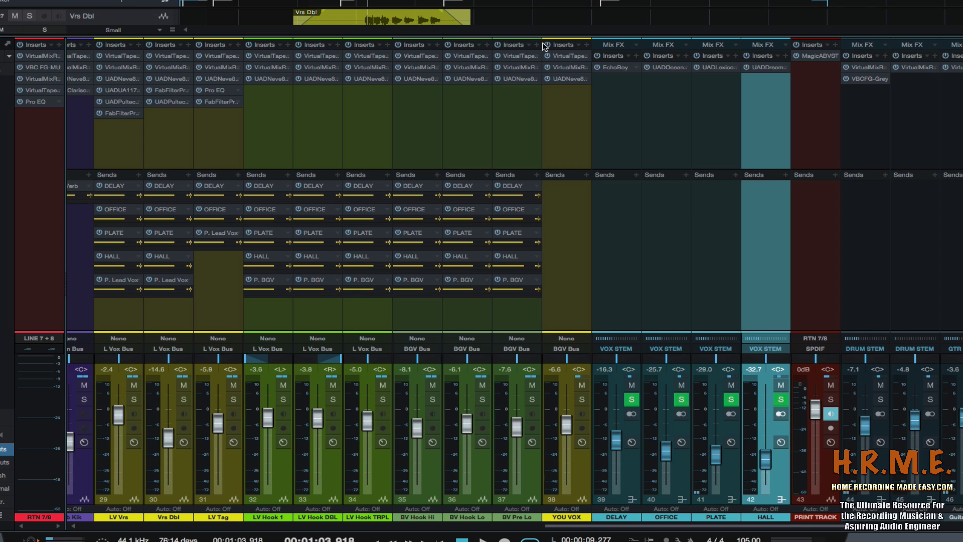
Examine the UAD Lexicon 224 settings on the PLATE channel and the UAD DreamVerb settings on the HALL channel
left_click(709, 67)
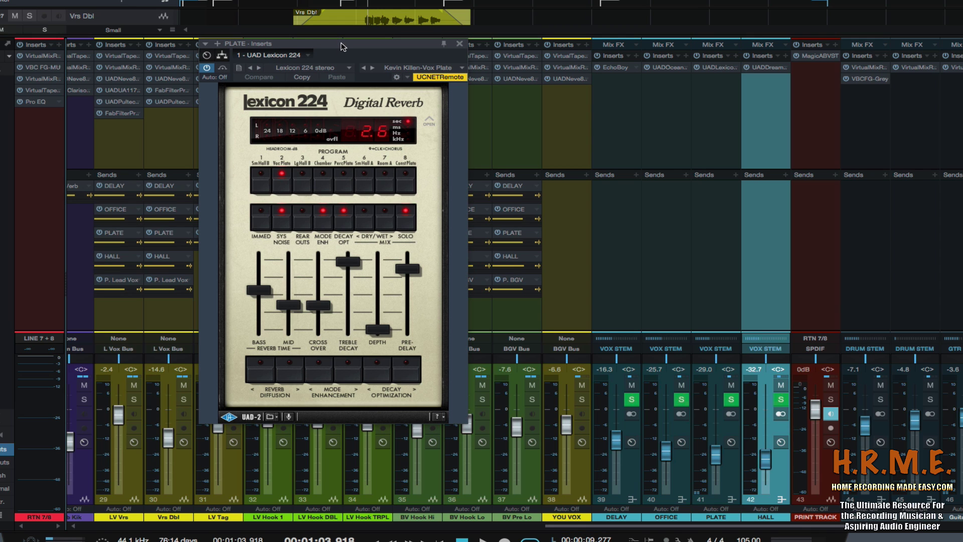
left_click(460, 44)
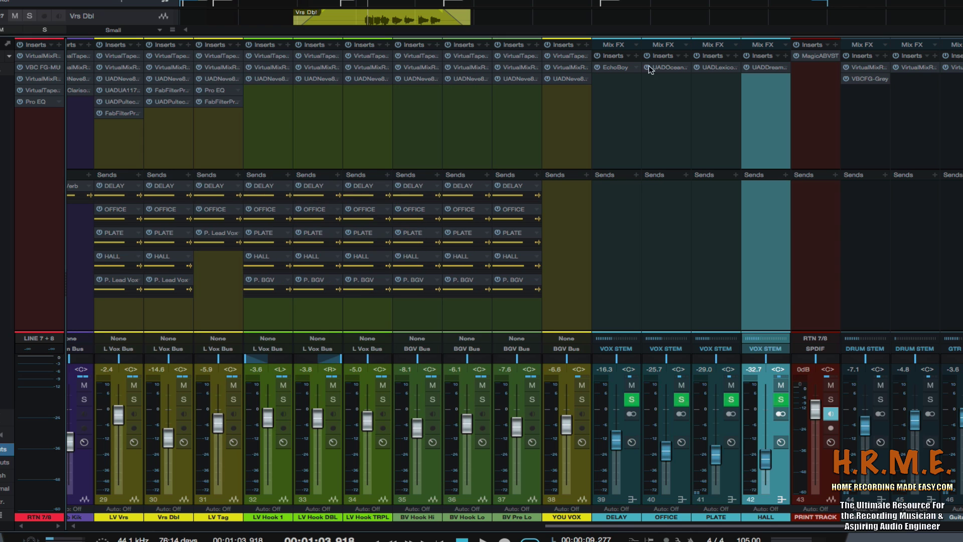
left_click(765, 67)
left_click_drag(510, 46, 498, 40)
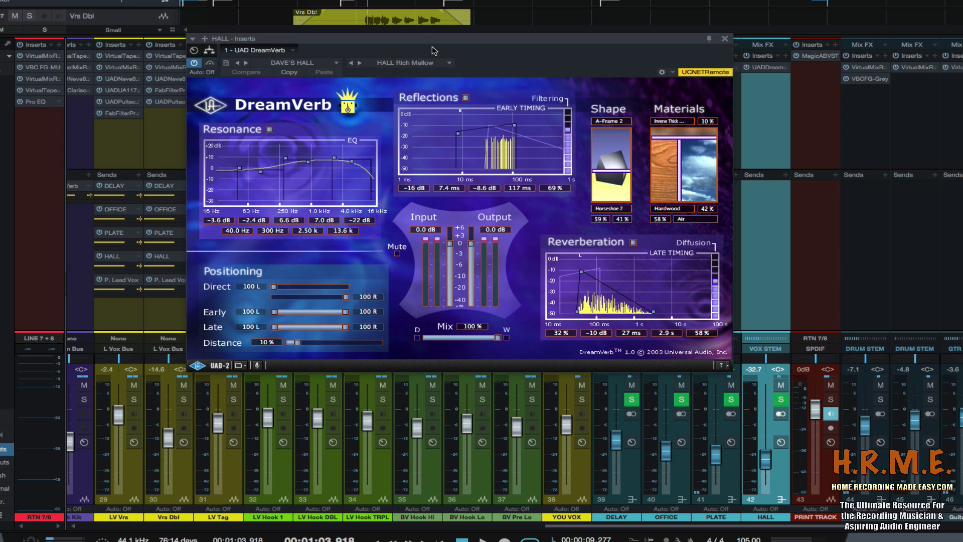
left_click(724, 40)
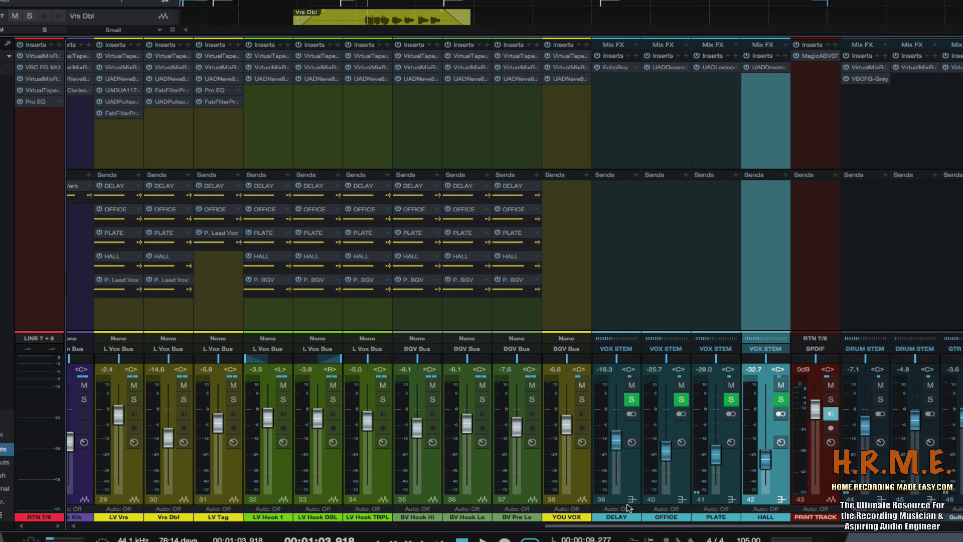
Select the four vocal effects channels one after another from DELAY to HALL to review their fader levels
left_click(635, 476)
left_click(678, 485)
left_click(724, 482)
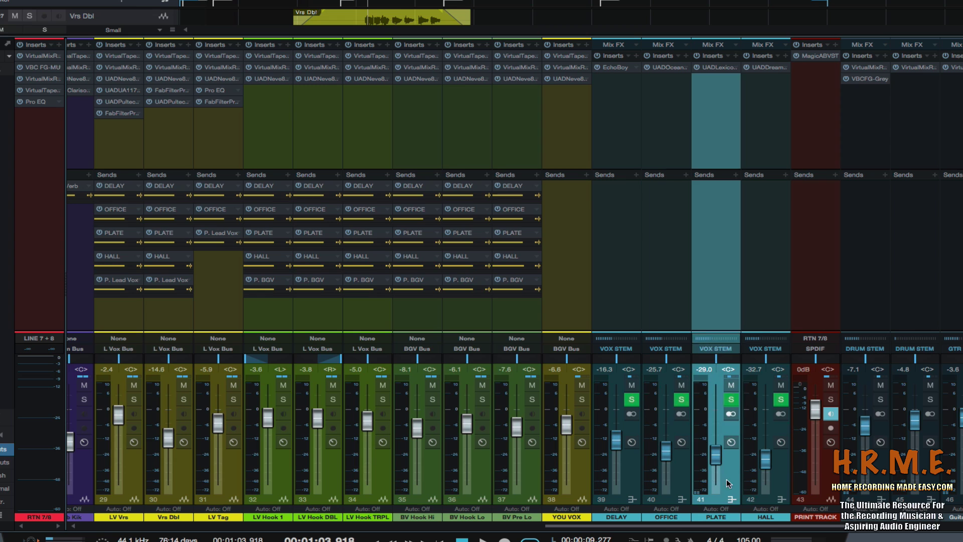
left_click(776, 482)
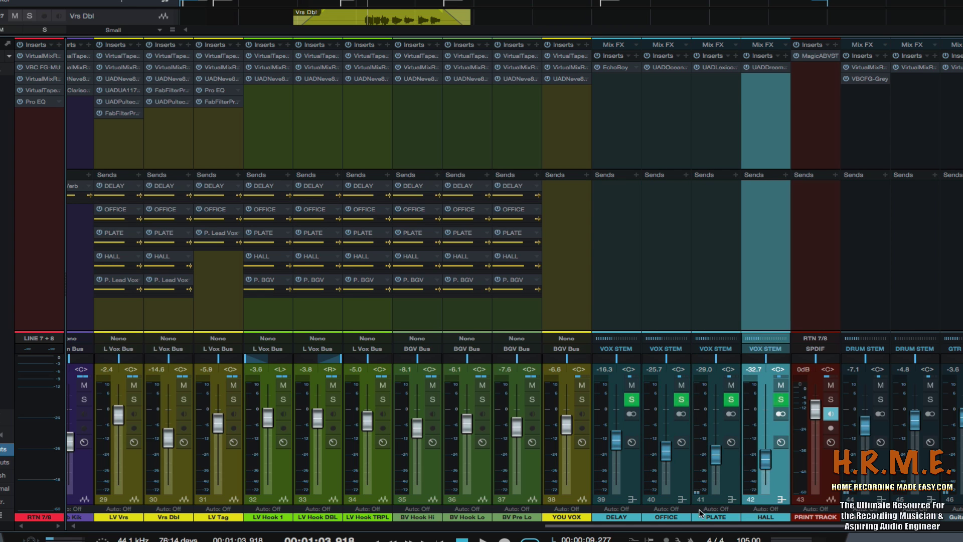
Play the hook with the DELAY, OFFICE, PLATE and HALL channels muted and unmuted to compare the vocals without and with effects
left_click_drag(693, 529, 660, 533)
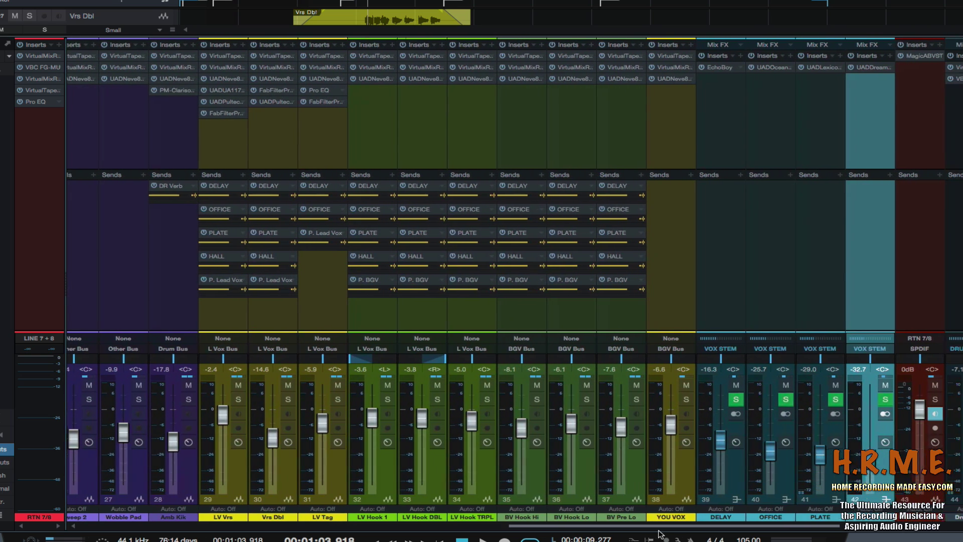
left_click(738, 474)
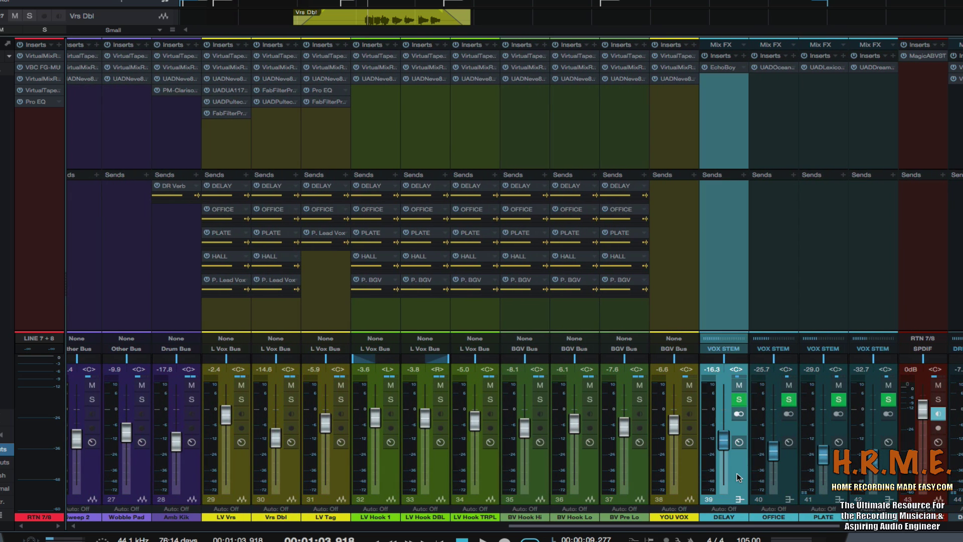
left_click(891, 443, "shift")
left_click(887, 386)
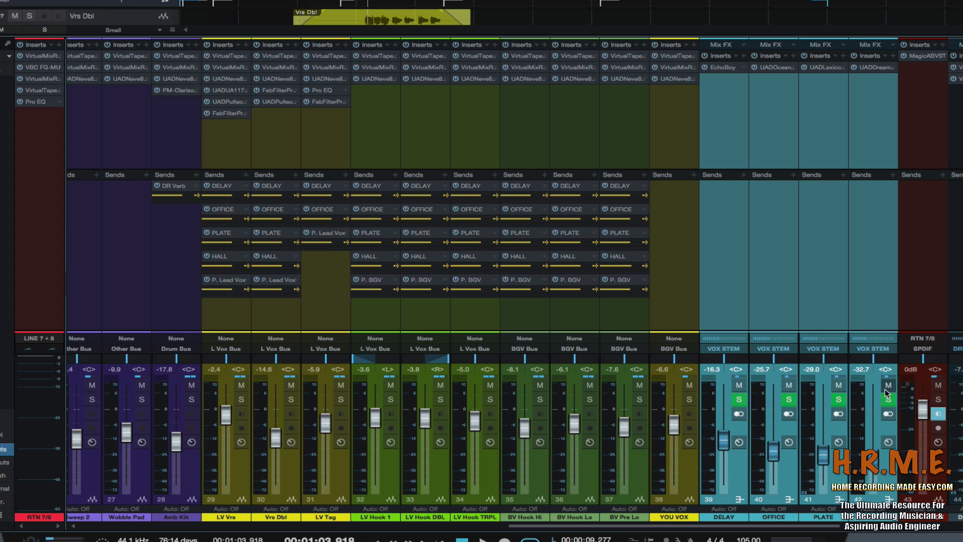
key("space")
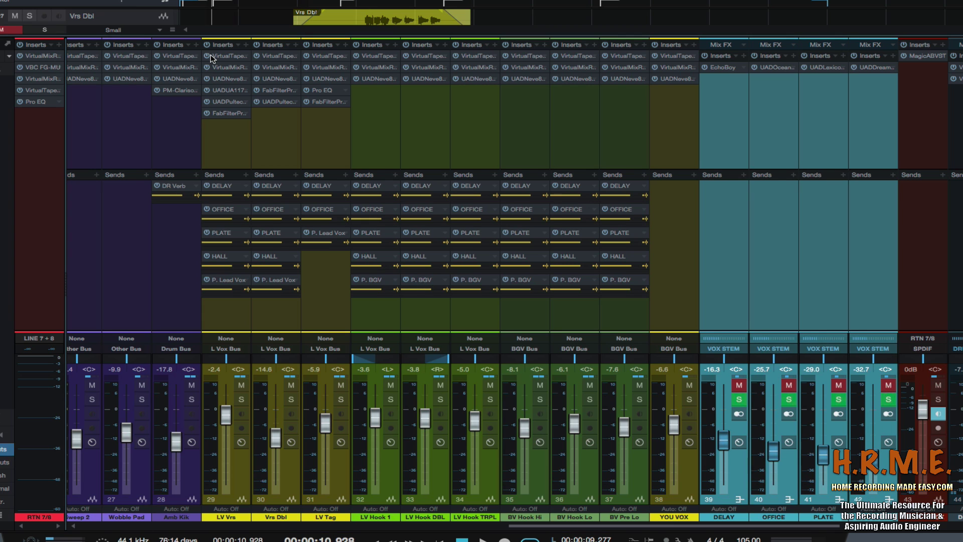
key("space")
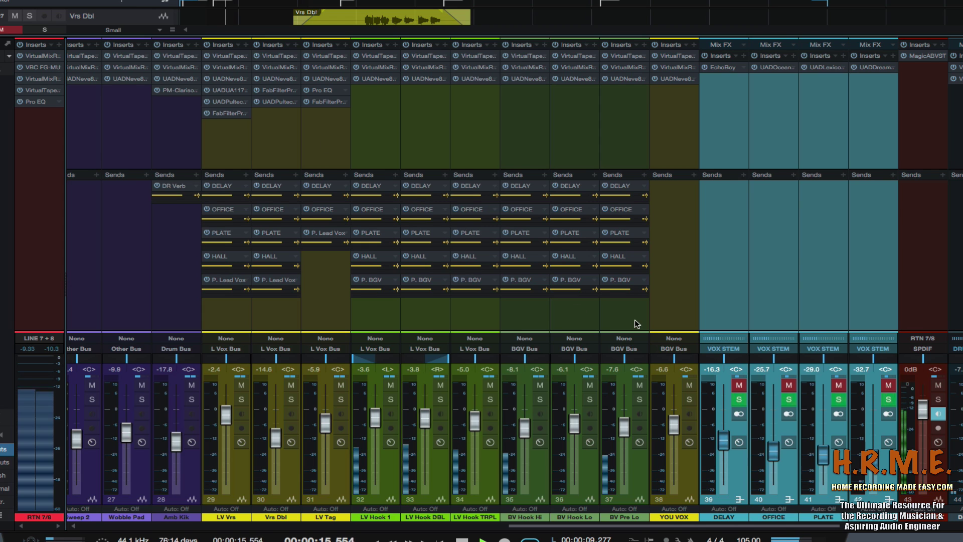
left_click(739, 385)
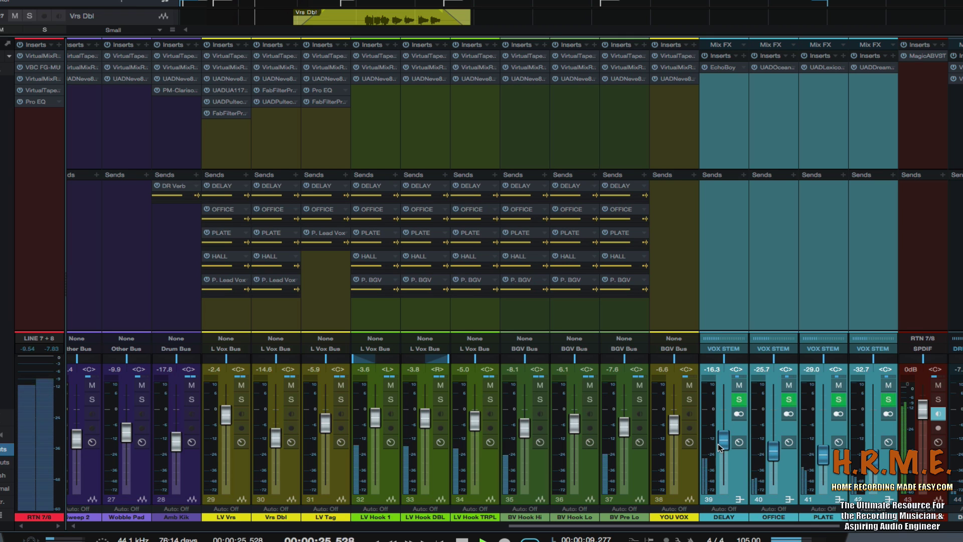
key("space")
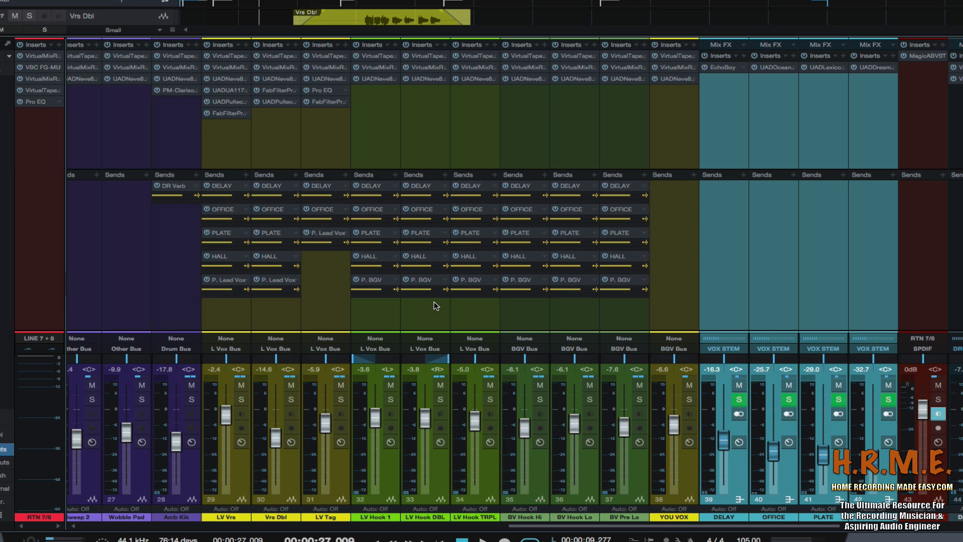
Raise the BV Hook Hi channel's fader to -7.6 dB
left_click(395, 290)
left_click_drag(523, 425, 519, 427)
left_click_drag(527, 292, 528, 293)
left_click_drag(521, 427, 522, 428)
mouse_move(531, 292)
mouse_move(590, 530)
left_mouse_down()
mouse_move(658, 535)
mouse_move(587, 537)
left_mouse_up()
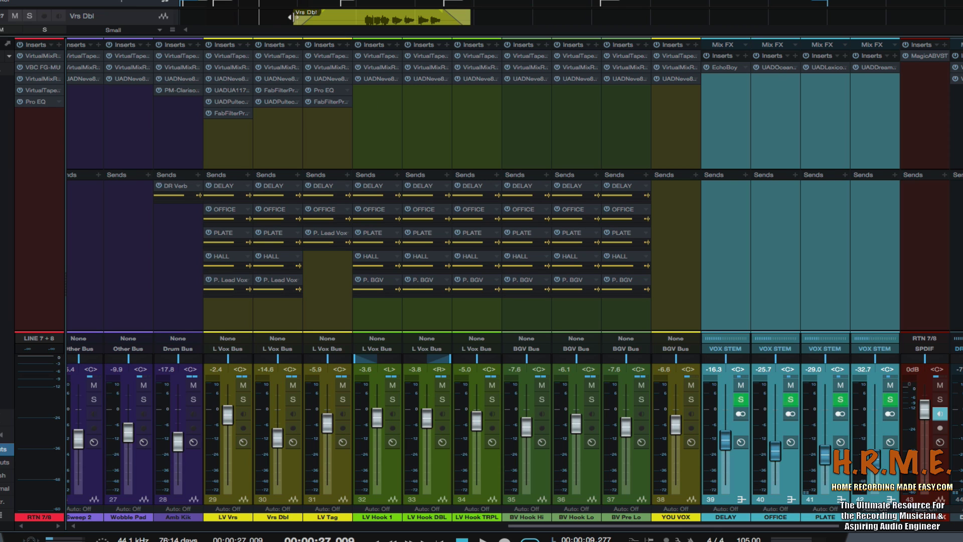
Play the song from the first hook into the verse and set the YOU VOX fader to -6.4 dB
left_click(211, 3)
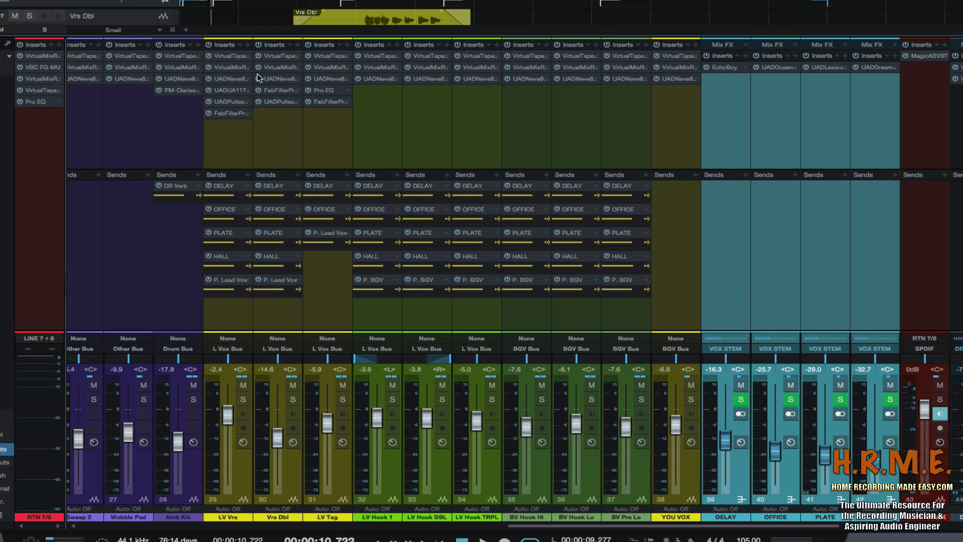
key("space")
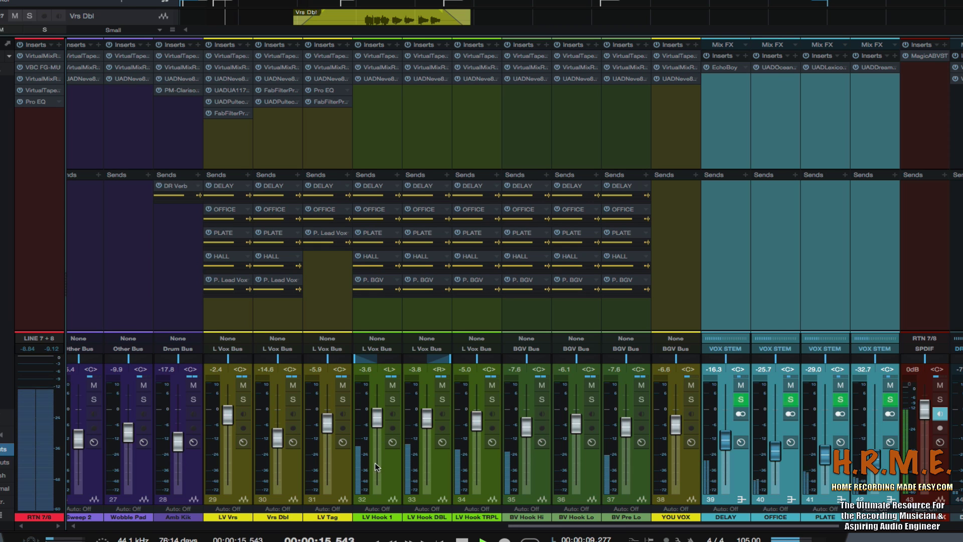
left_click_drag(520, 528, 520, 528)
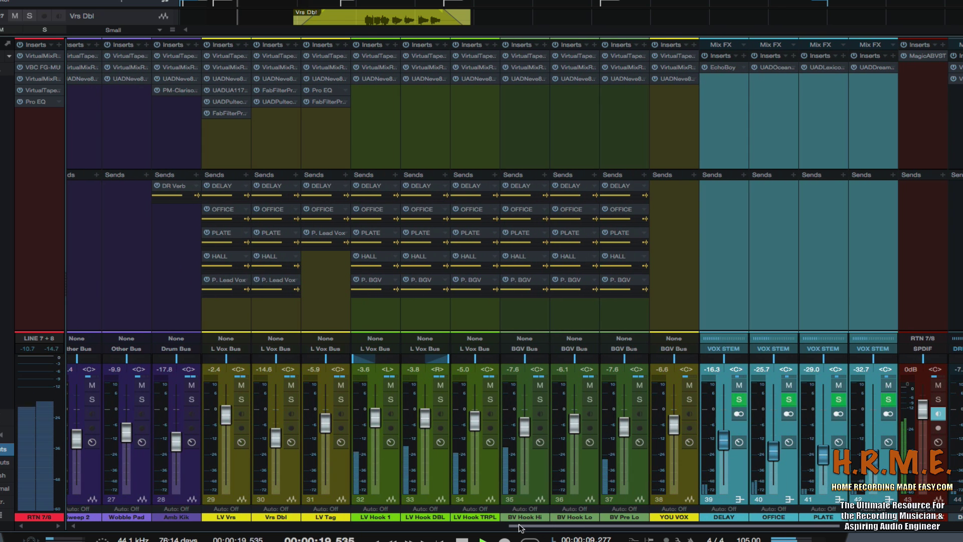
left_click_drag(520, 528, 526, 528)
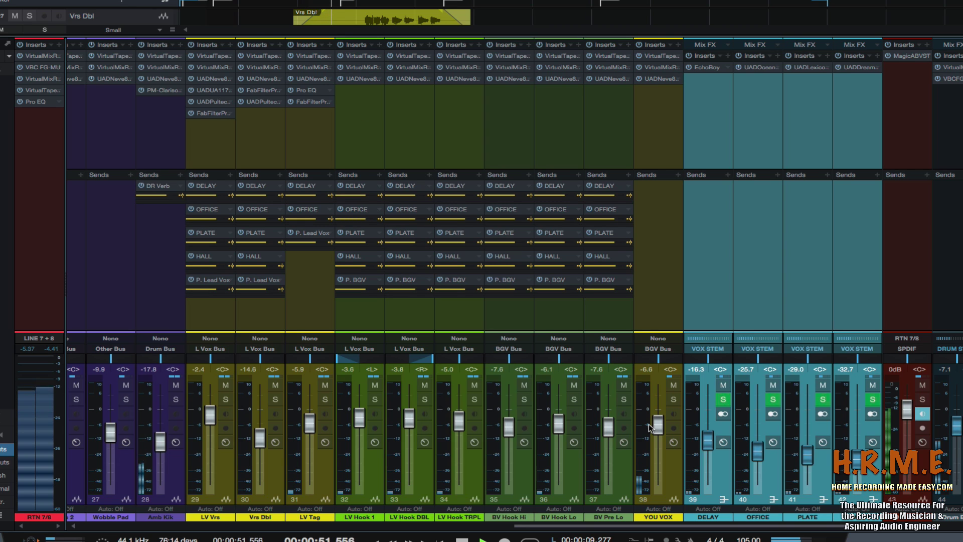
left_click_drag(659, 430, 660, 428)
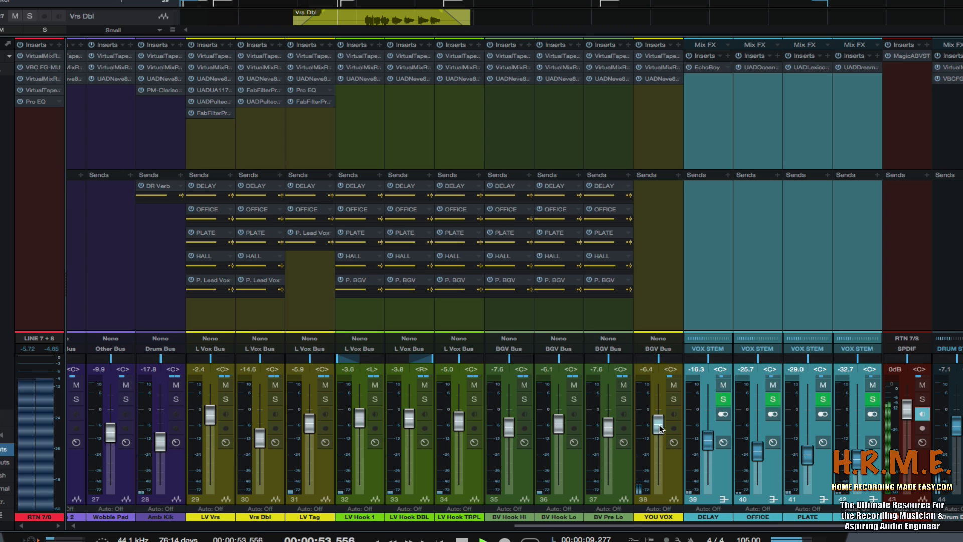
left_click_drag(633, 527, 609, 528)
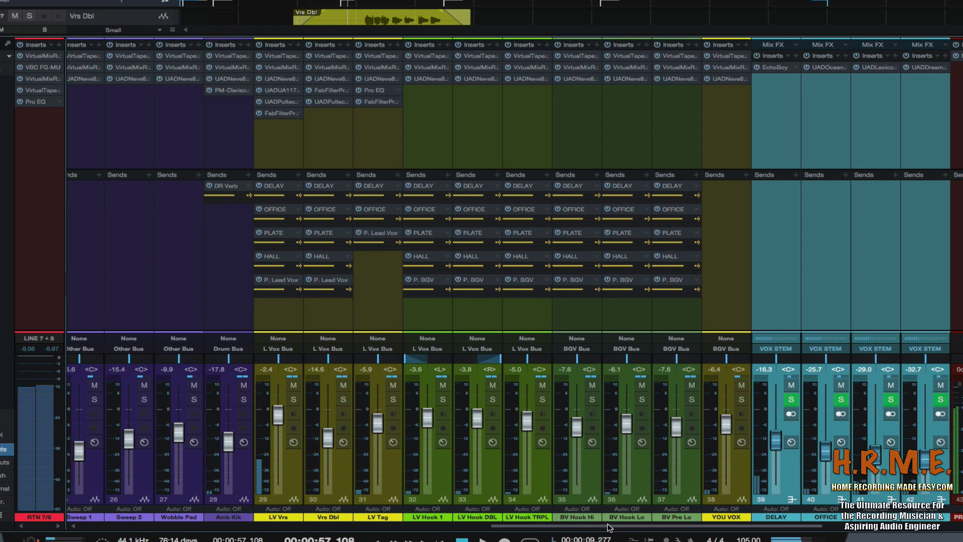
Examine the high-frequency EQ in the UAD Neve 88RS on the LV Hook 1 and LV Hook DBL channels
left_click(434, 462)
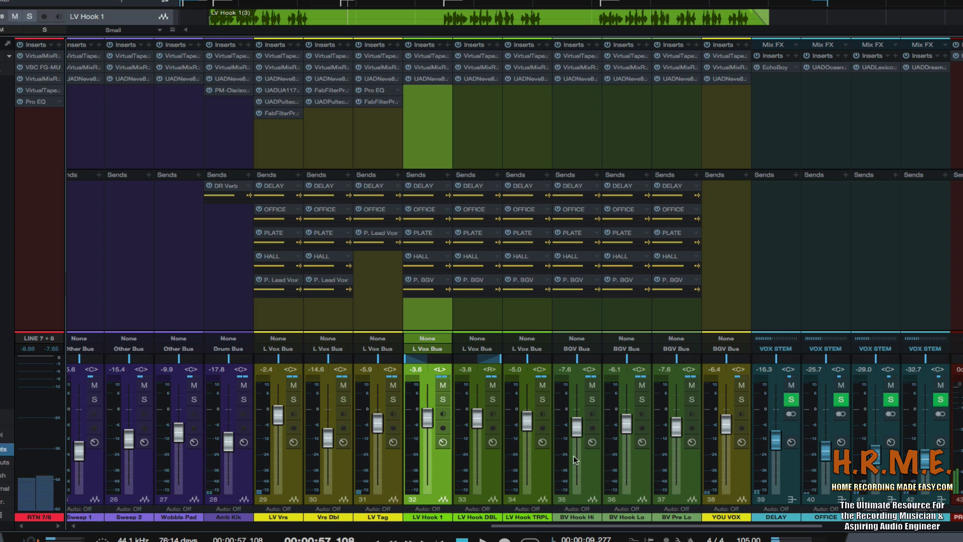
left_click(425, 82)
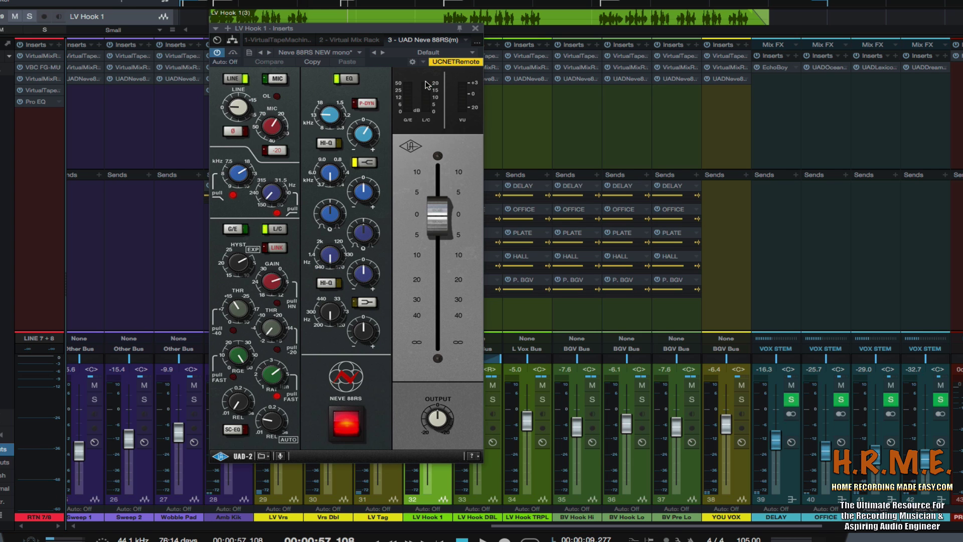
left_click(365, 132)
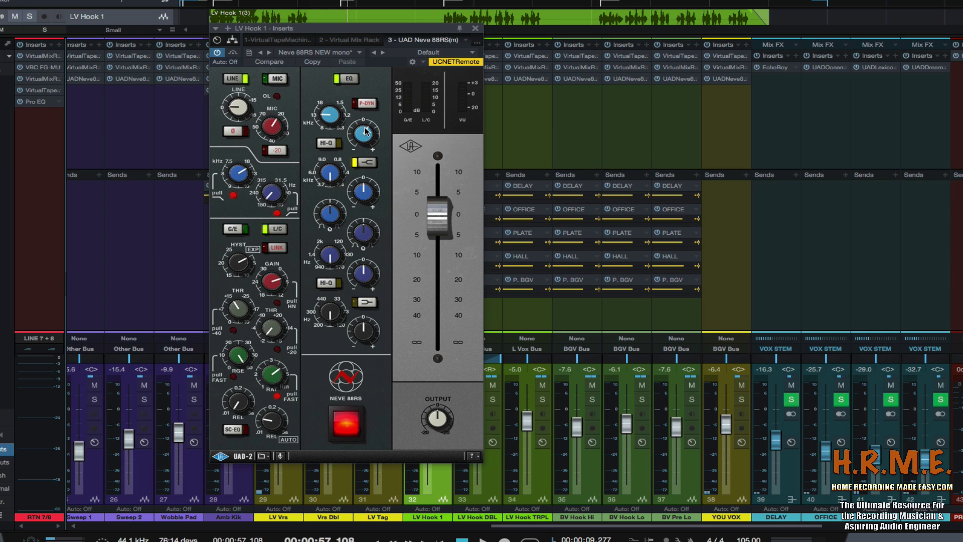
left_click(475, 29)
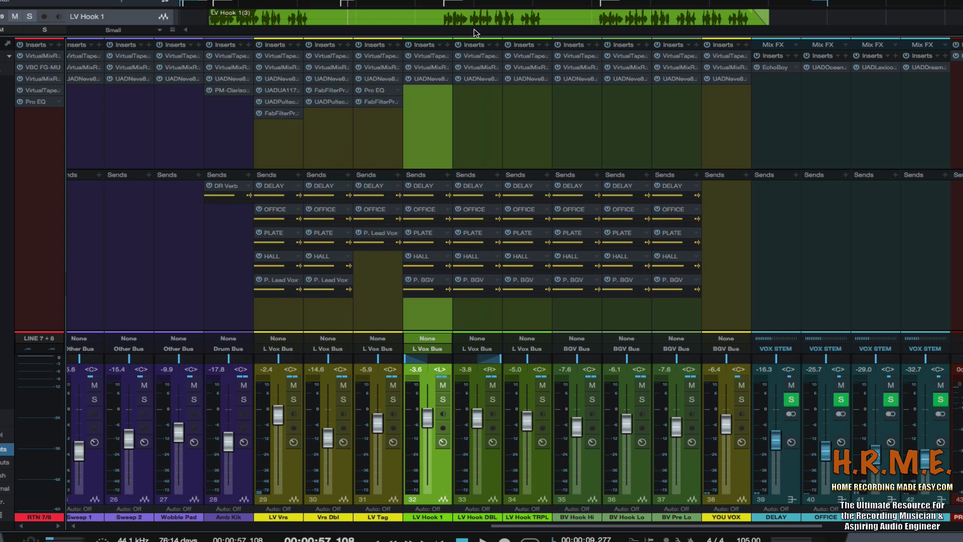
left_click(481, 78)
left_click(355, 145)
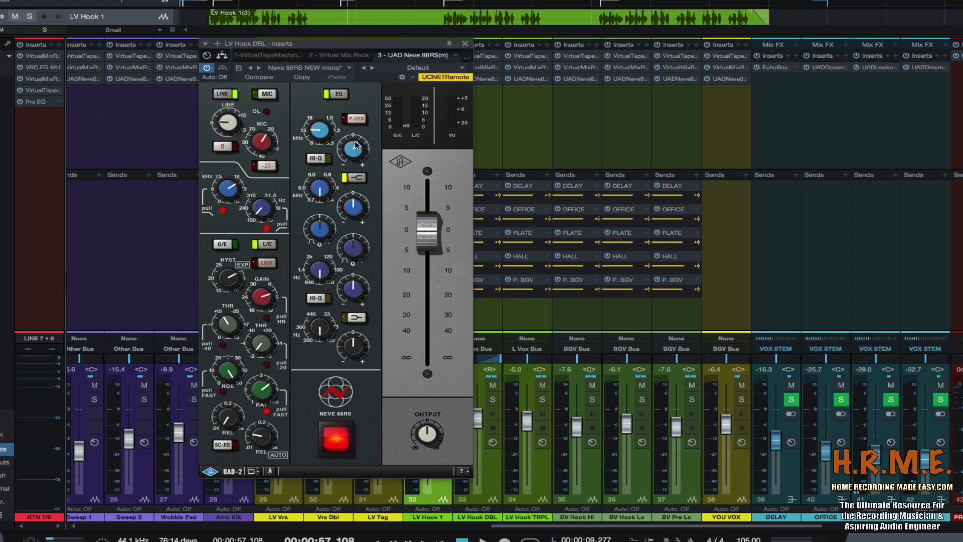
left_click(465, 44)
Examine the high-frequency EQ in the UAD Neve 88RS on the LV Hook TRPL and BV Hook Hi channels
left_click(545, 478)
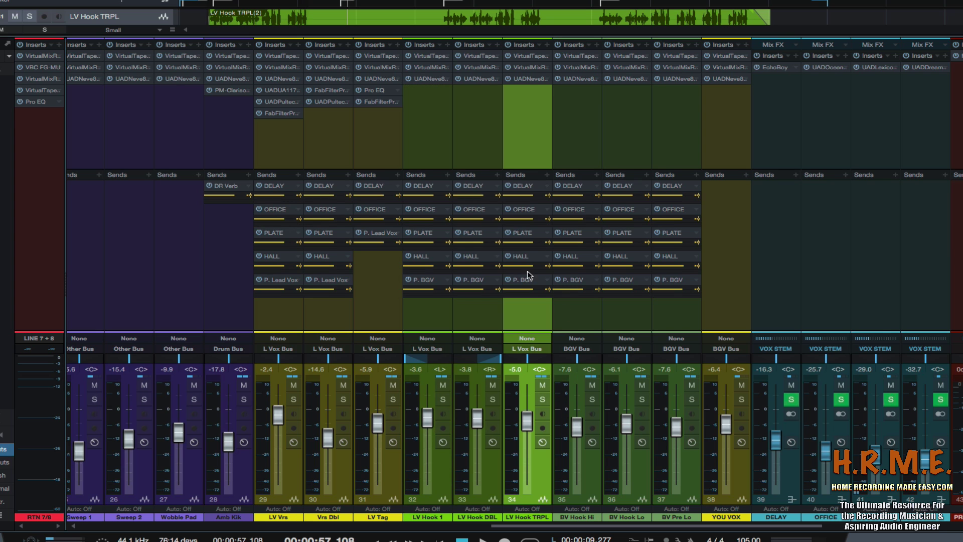
left_click(530, 80)
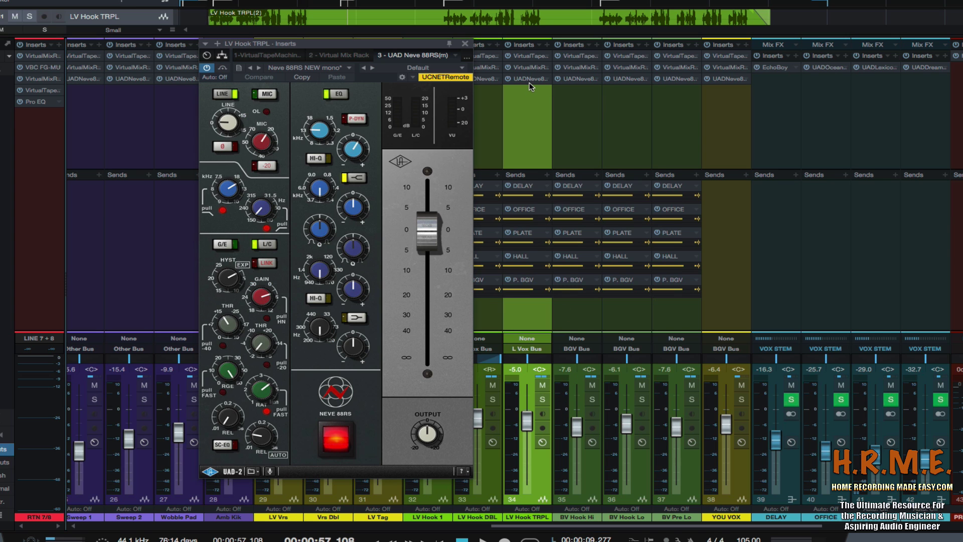
left_click(357, 148)
left_click(465, 44)
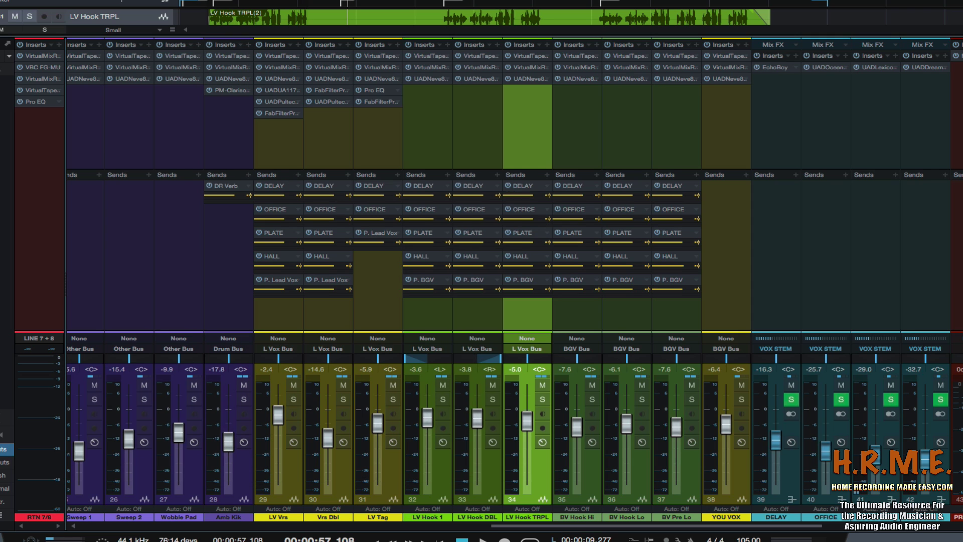
left_click(588, 467)
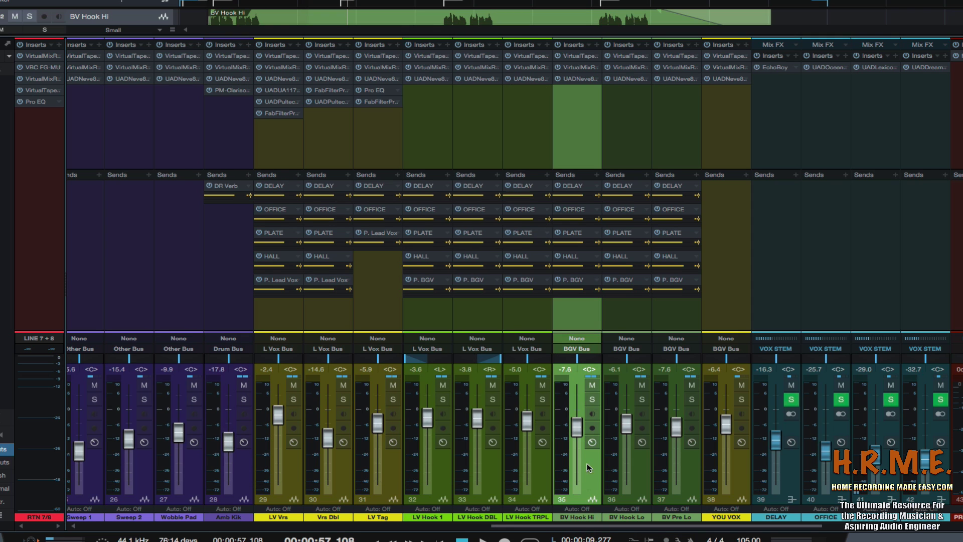
left_click(576, 80)
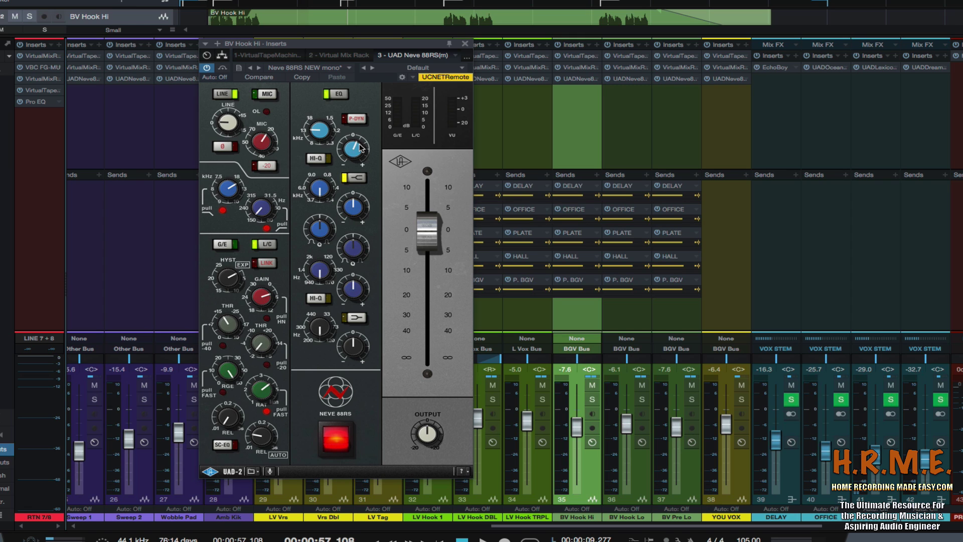
left_click(465, 43)
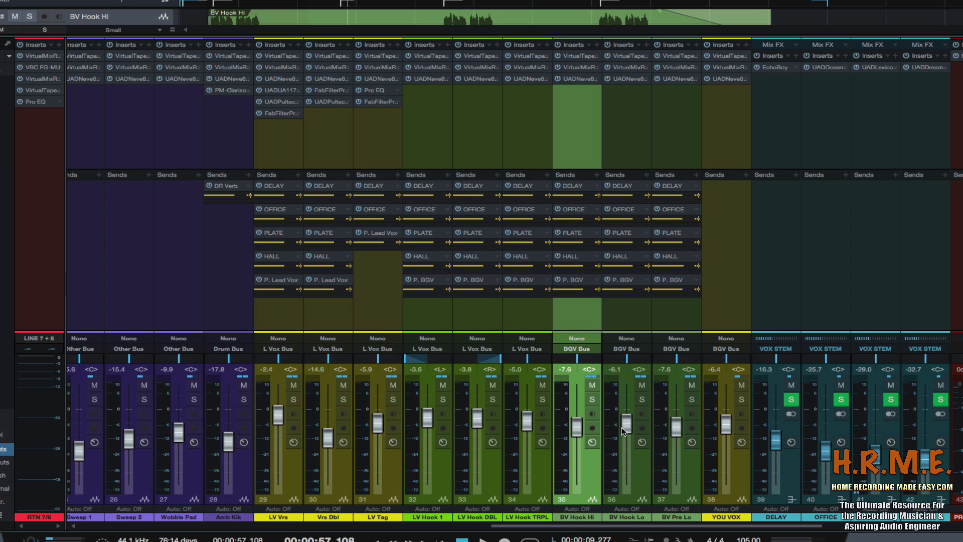
Examine the high-frequency EQ in the UAD Neve 88RS on the BV Hook Lo and BV Pre Lo channels
left_click(638, 471)
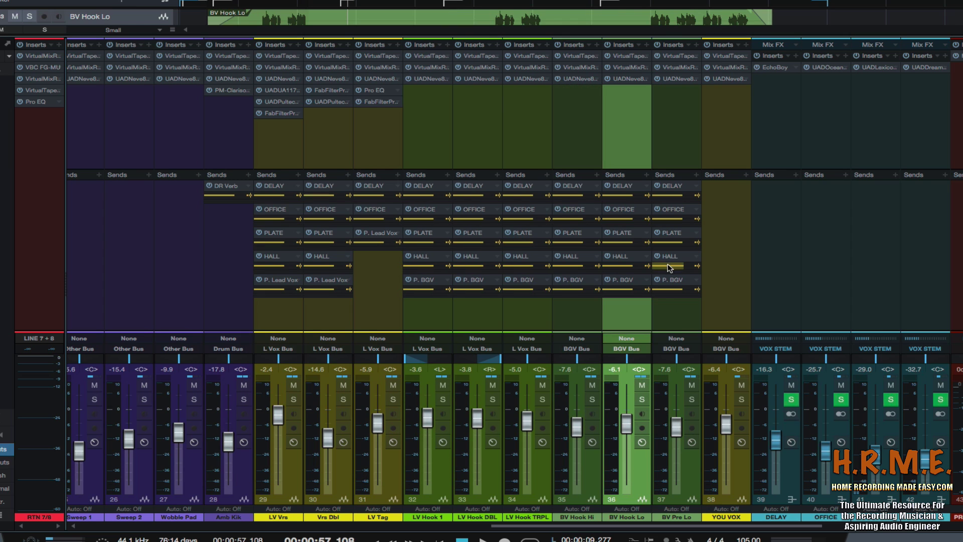
left_click(624, 80)
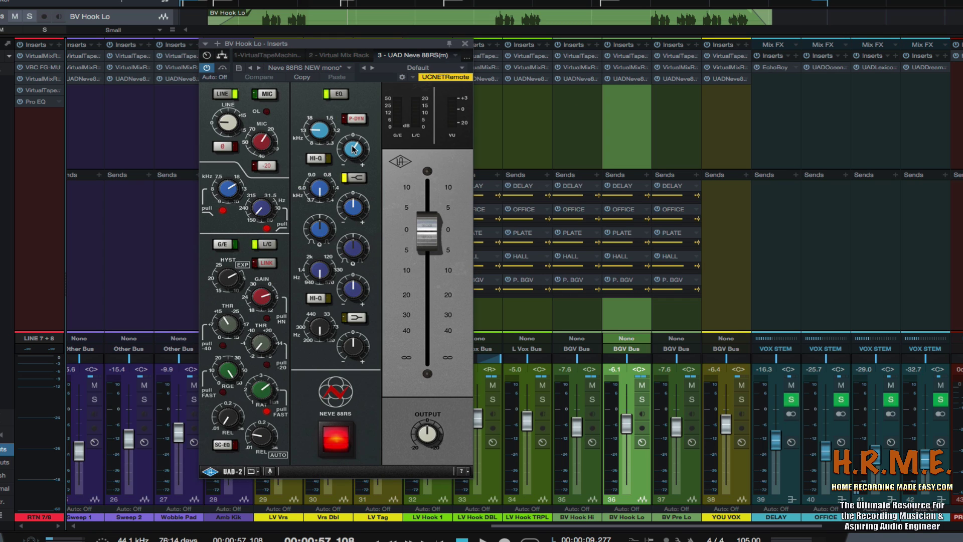
left_click(465, 44)
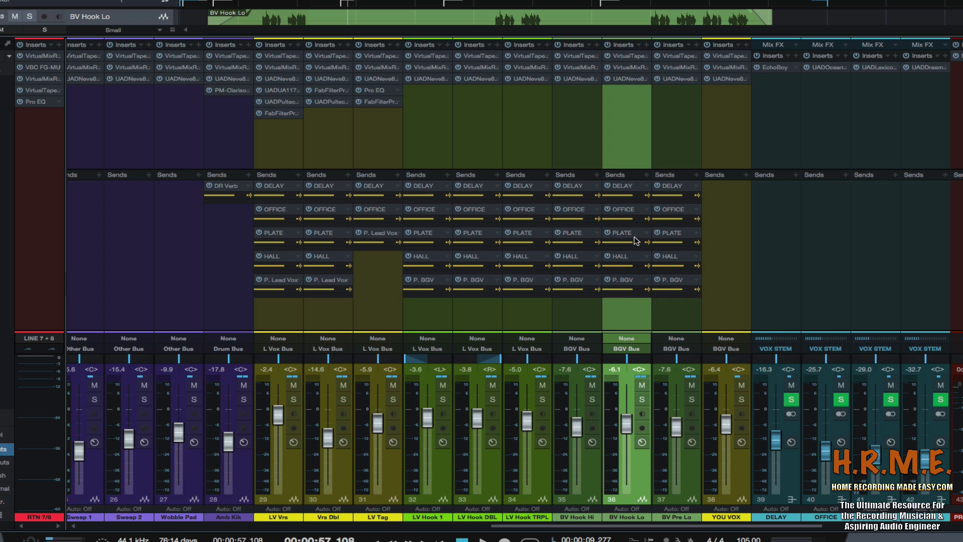
left_click(687, 475)
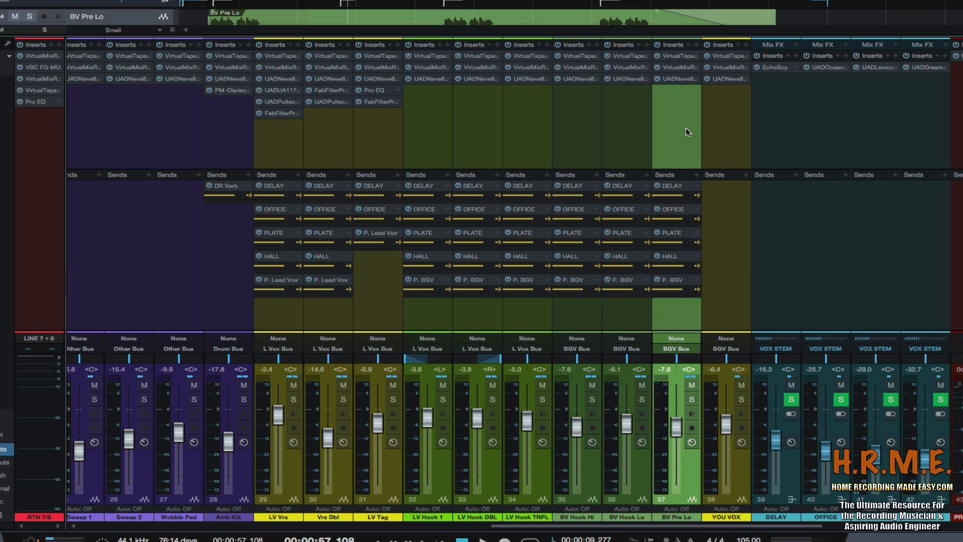
left_click(674, 80)
scroll(356, 147, "up", 1)
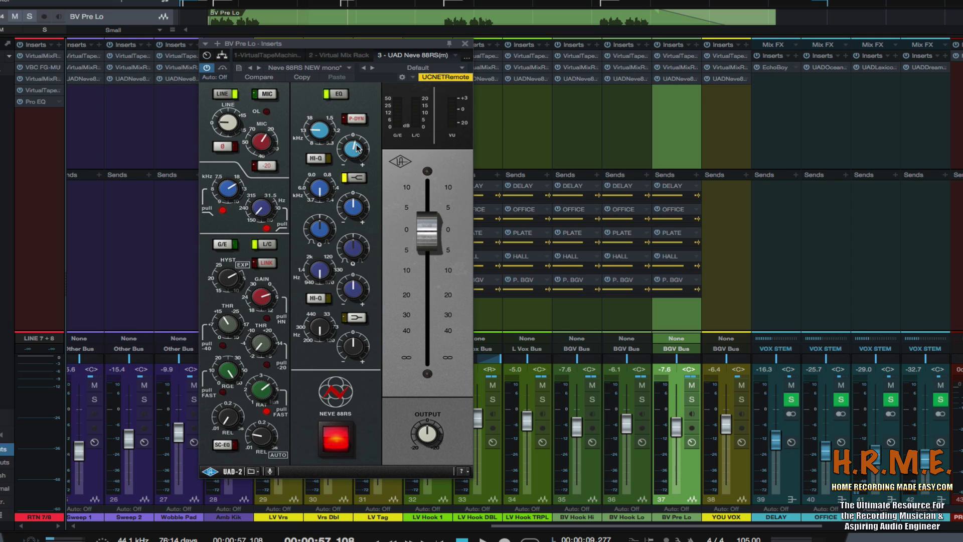
left_click(465, 43)
Examine the high-frequency EQ in the UAD Neve 88RS on the YOU VOX channel
left_click(729, 482)
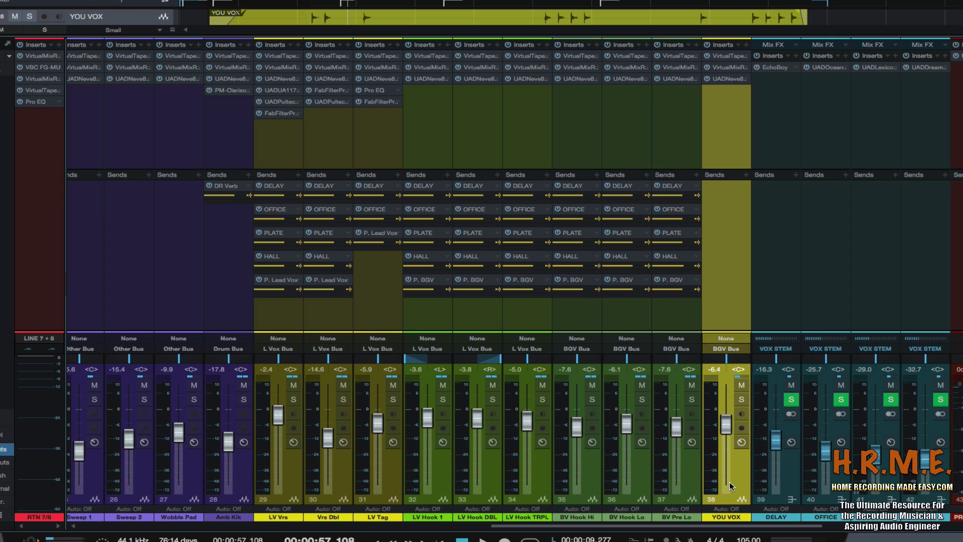
left_click(726, 79)
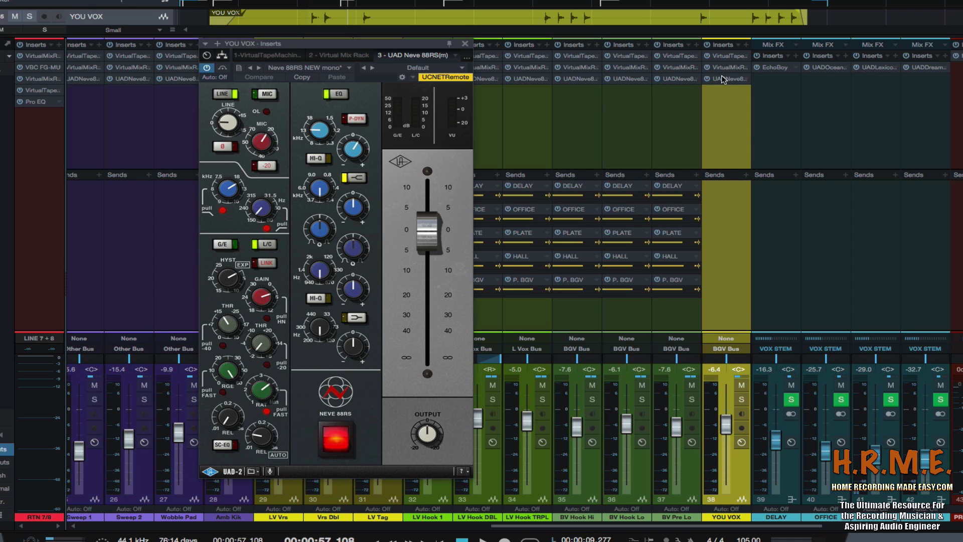
left_click(354, 148)
left_click(465, 43)
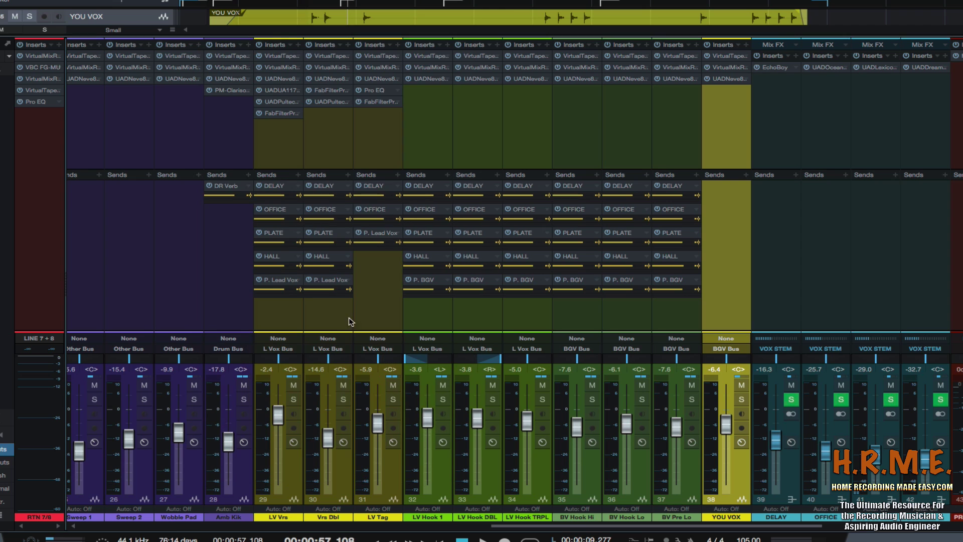
Collapse the console's inserts and sends to reveal the arrangement, and enlarge the LV Hook 1 track to inspect its first hook waveform
left_click(1, 418)
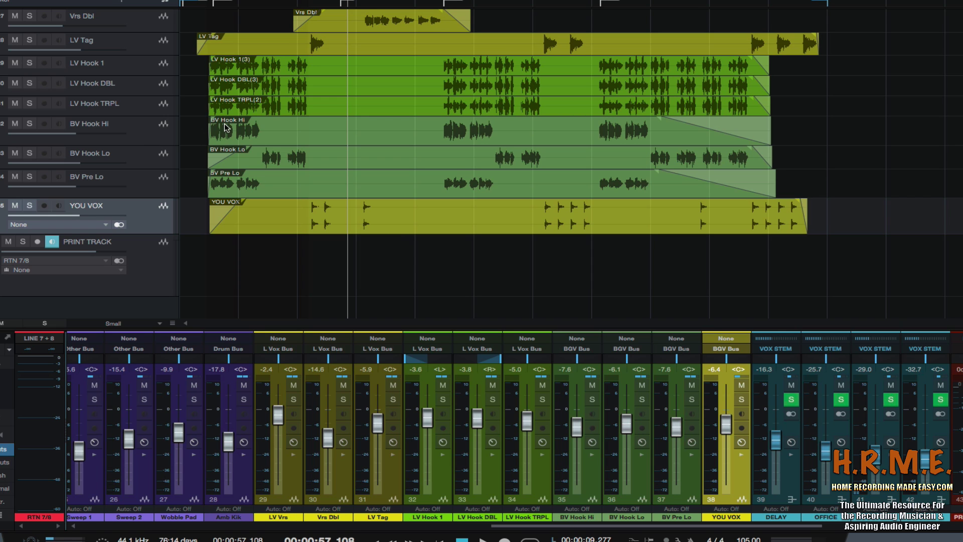
left_click(137, 70)
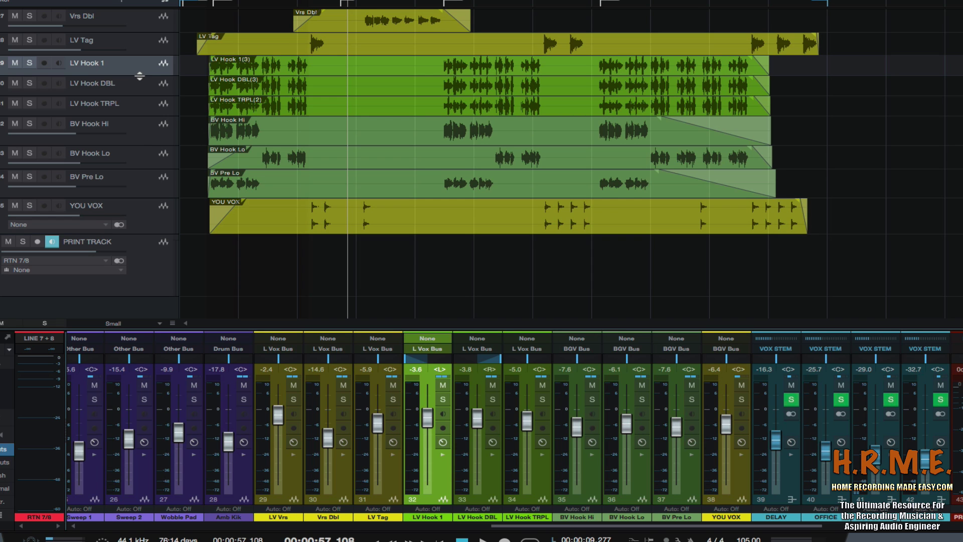
left_click_drag(139, 81, 136, 139)
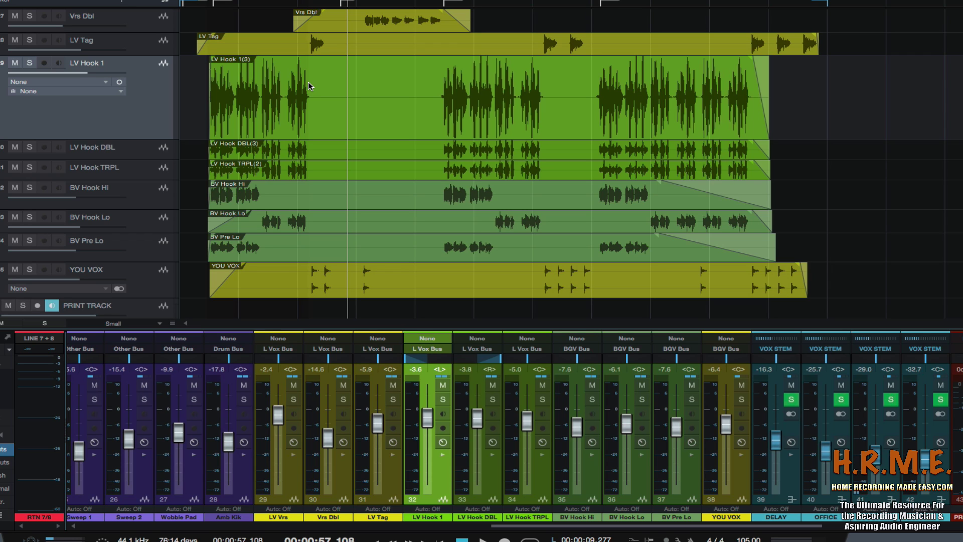
key("e")
key("e")
key("e")
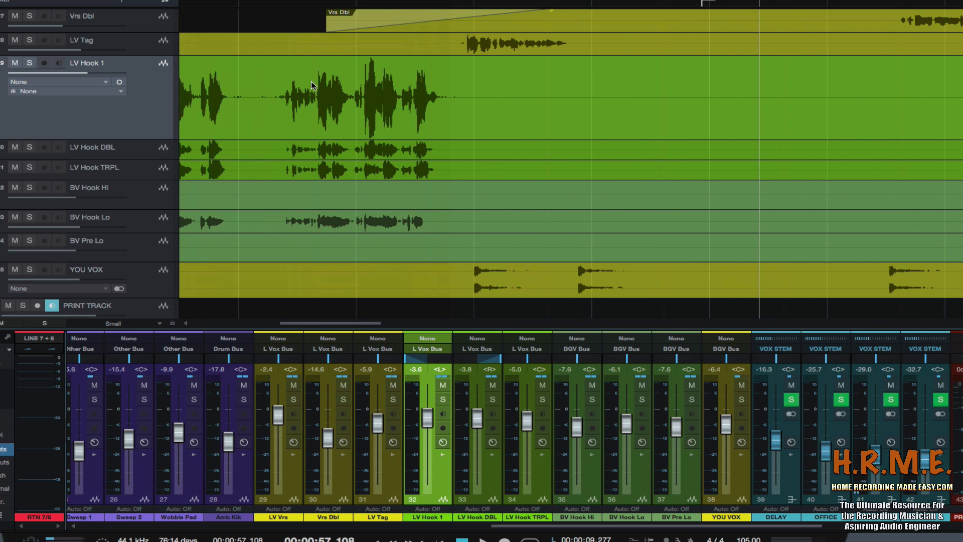
scroll(314, 88, "left", 5)
scroll(311, 81, "left", 4)
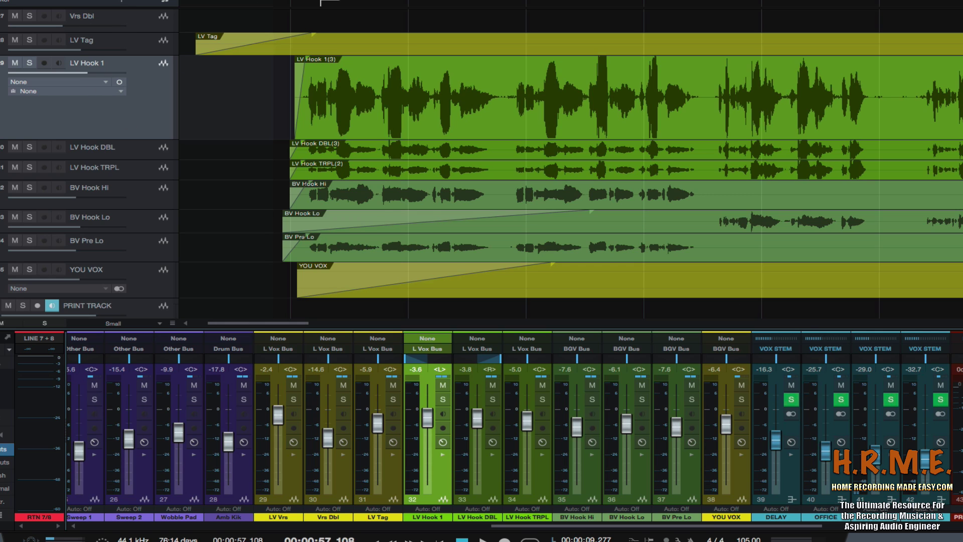
Solo the PRINT TRACK and LV Hook 1, and play the beginning of the first hook
left_click(962, 399)
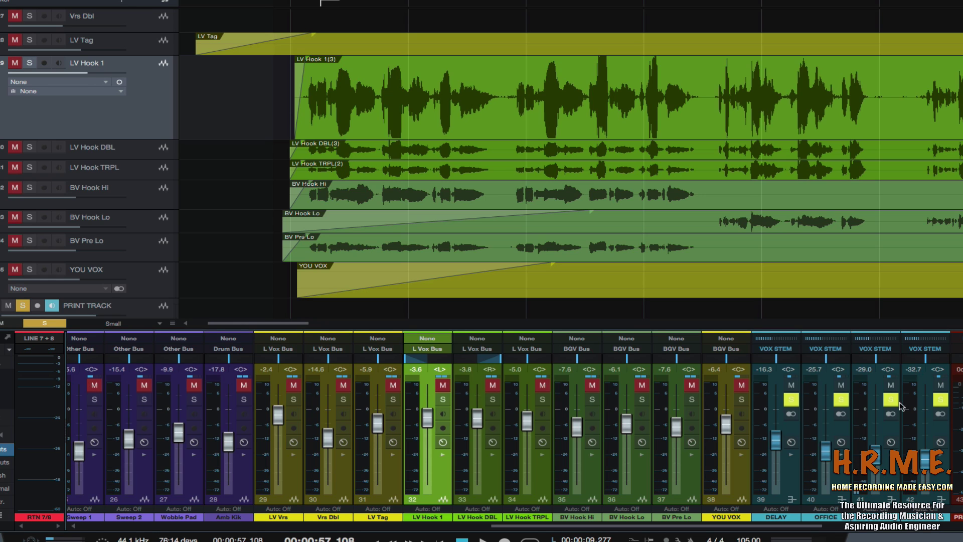
left_click(443, 399)
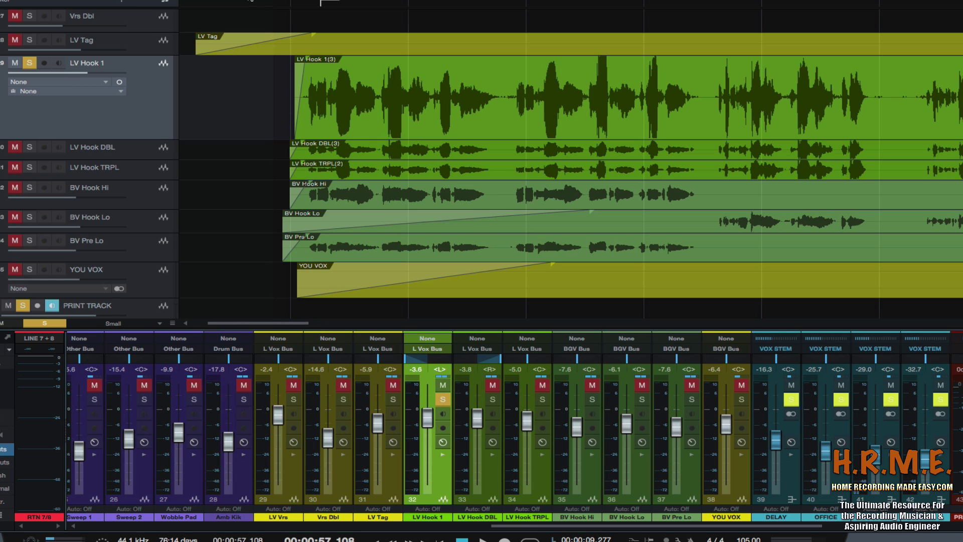
left_click(249, 2)
key("space")
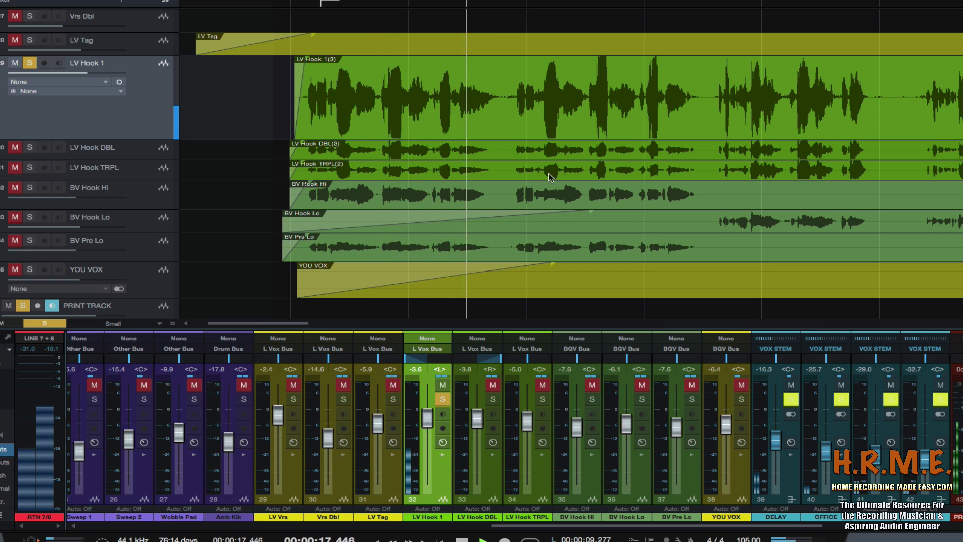
key("space")
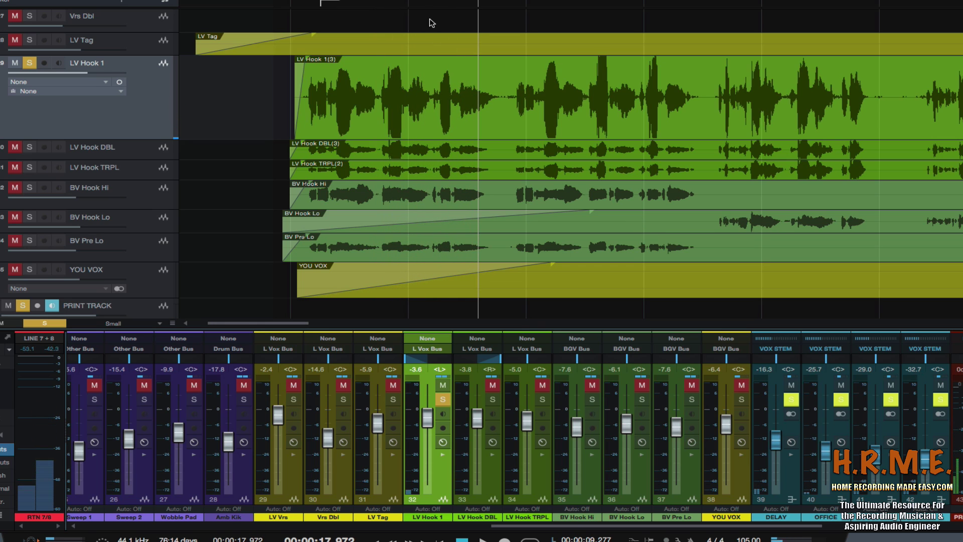
Inspect the LV Hook 1 waveform up close with a magnified waveform display, and play the soloed first hook
left_click_drag(427, 1, 414, 47)
scroll(439, 72, "right", 5)
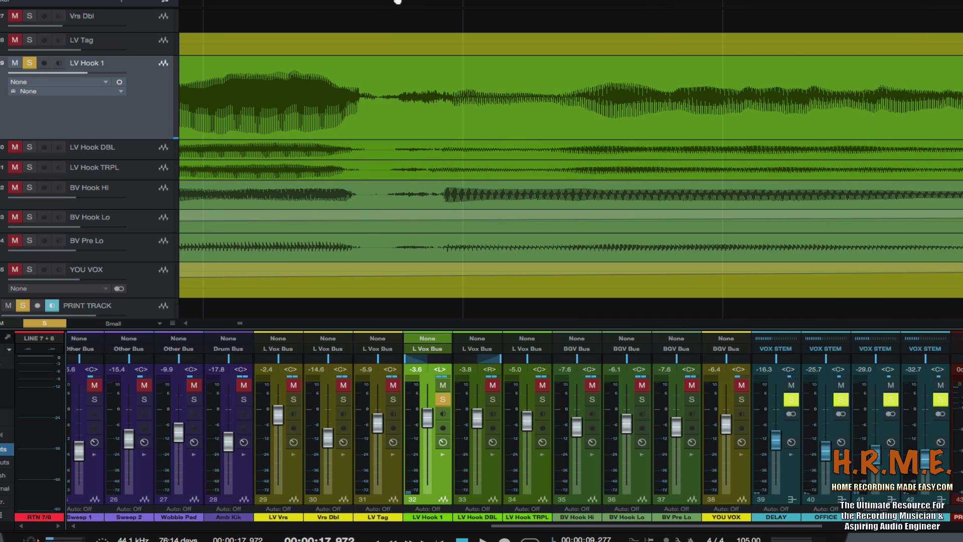
left_click_drag(397, 1, 381, 33)
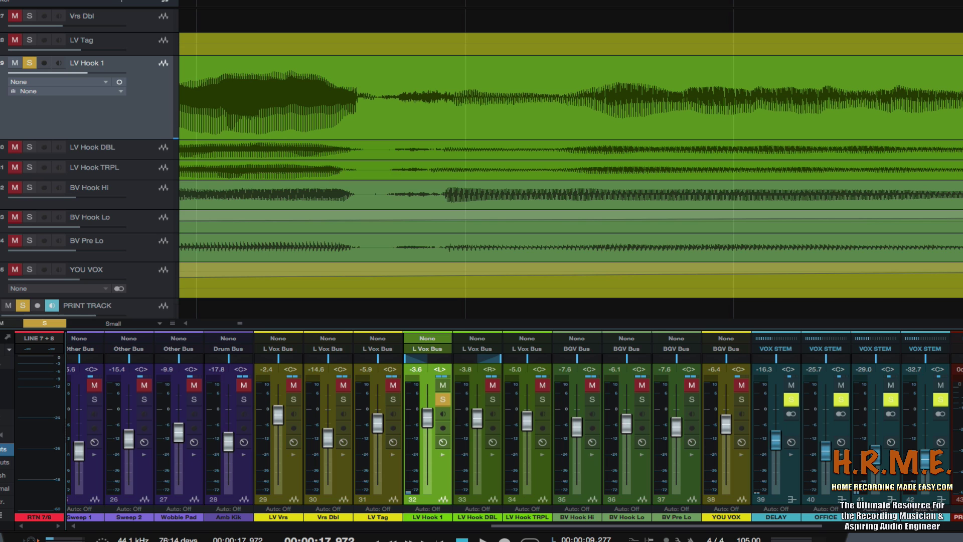
left_click_drag(960, 306, 961, 303)
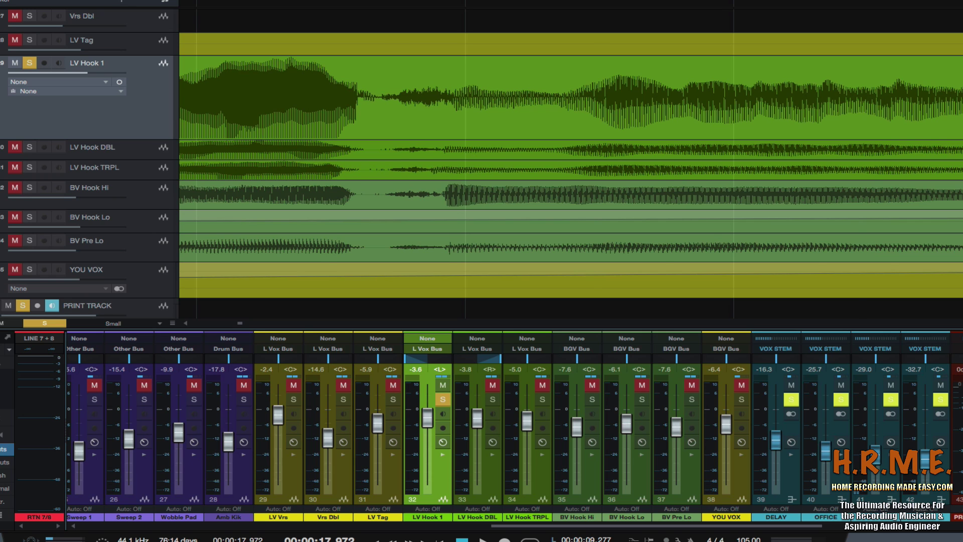
key("w")
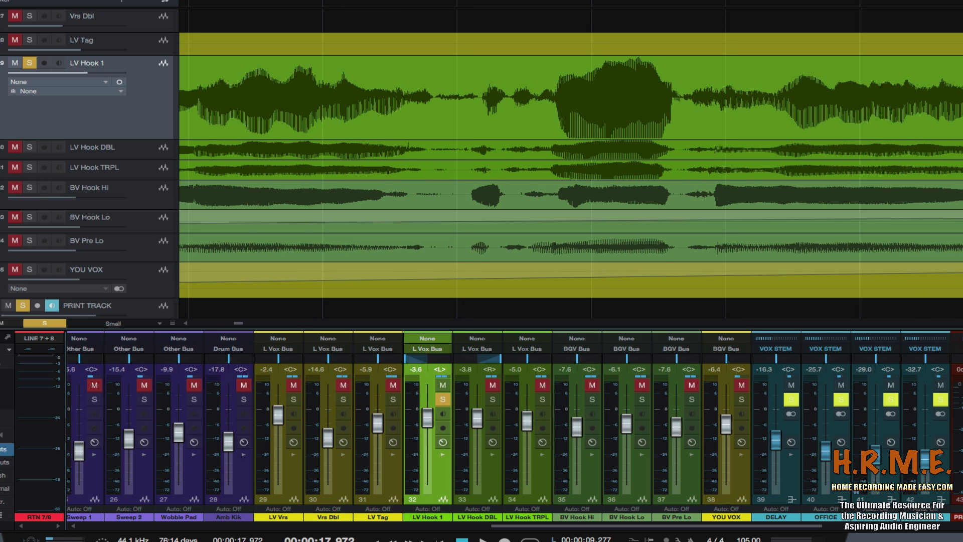
left_click(337, 2)
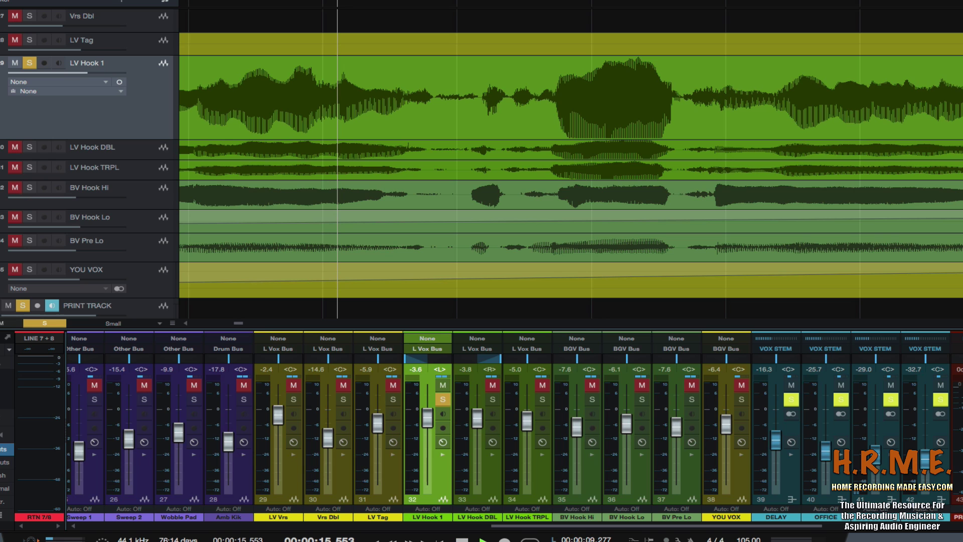
key("space")
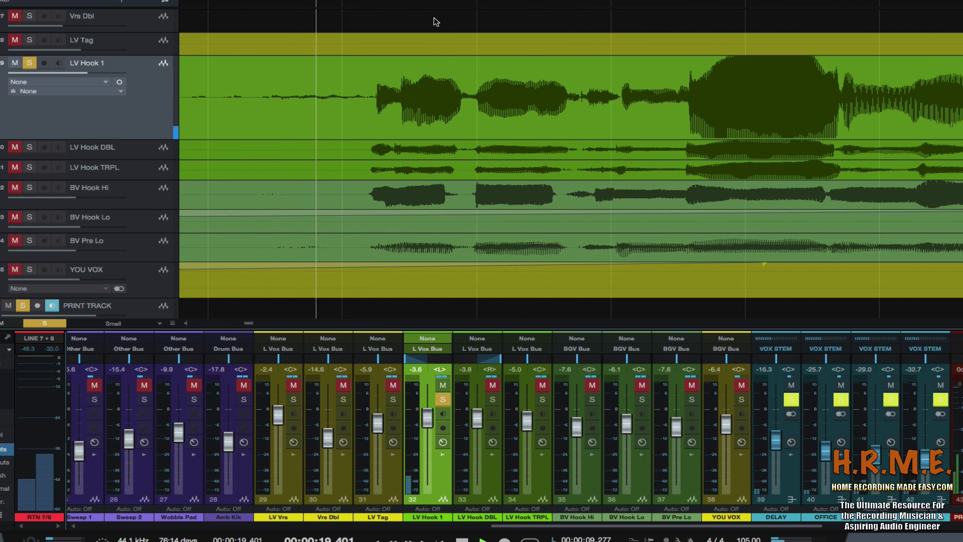
key("space")
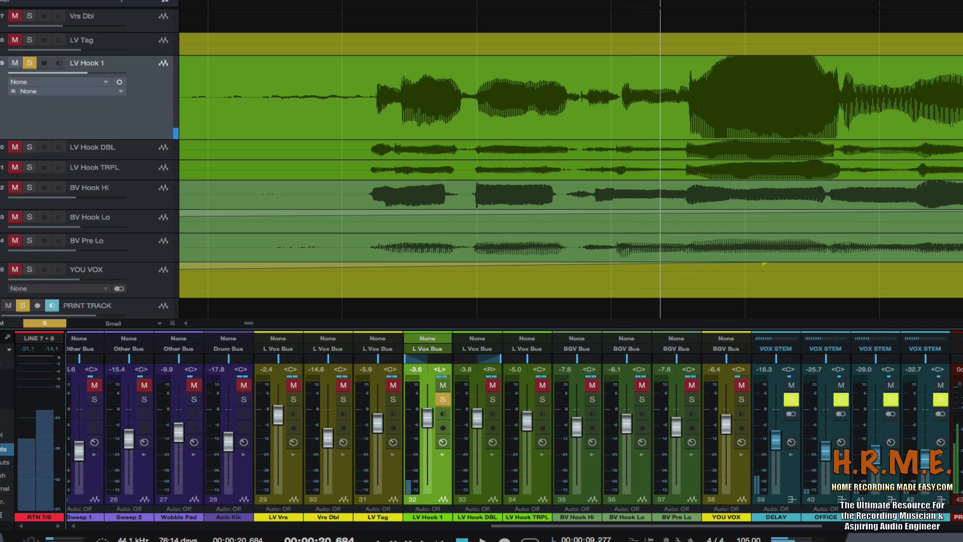
Split out the short quiet passage just before the loud note in LV Hook 1's first hook, and raise its clip gain
scroll(577, 10, "up", 5)
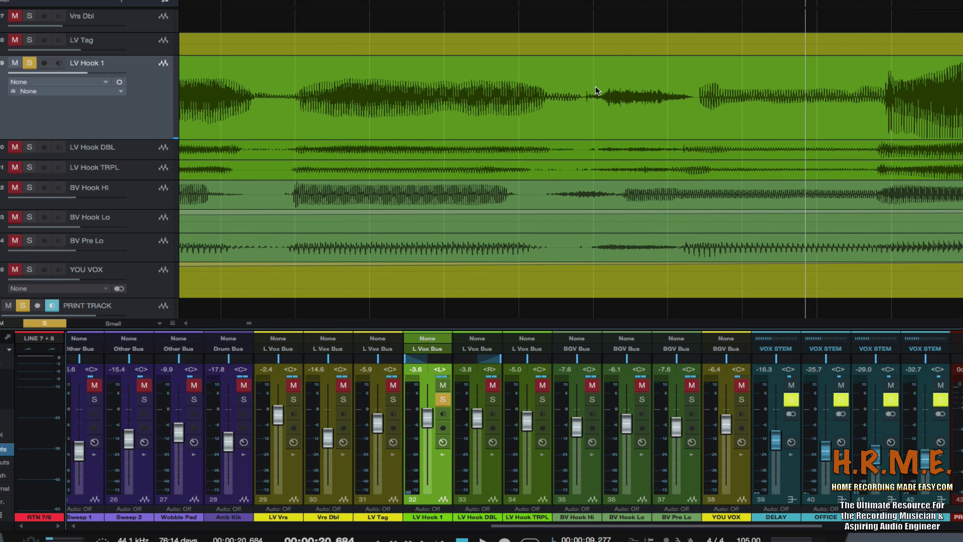
key("3")
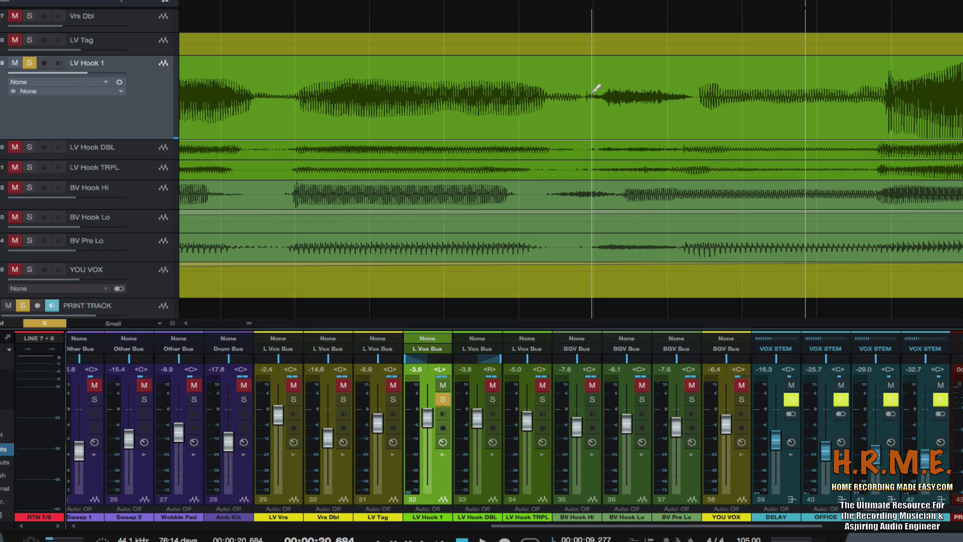
left_click(591, 93)
left_click(684, 93)
key("1")
left_click(657, 84)
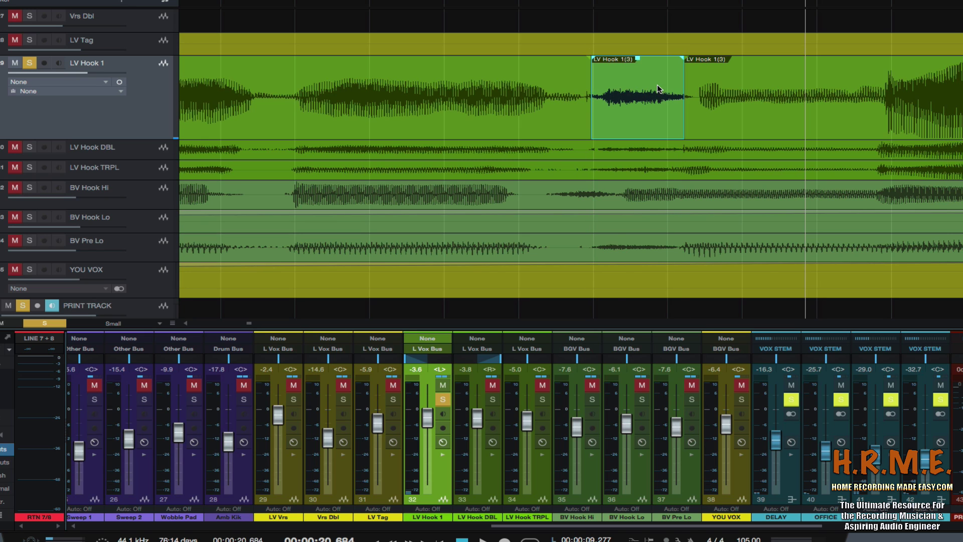
left_click_drag(637, 61, 637, 49)
Play through the boosted LV Hook 1 passage, reduce its clip gain somewhat, and play it again
key("space")
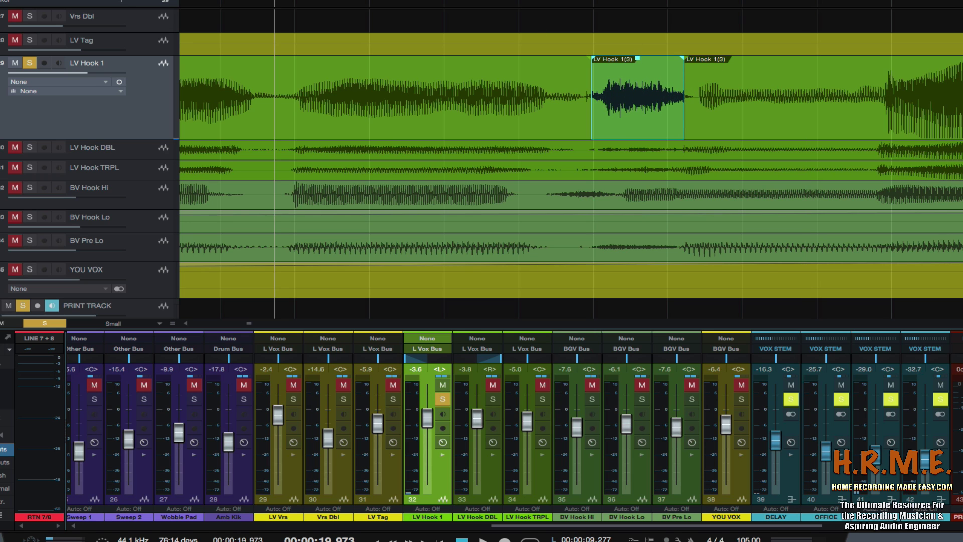
key("space")
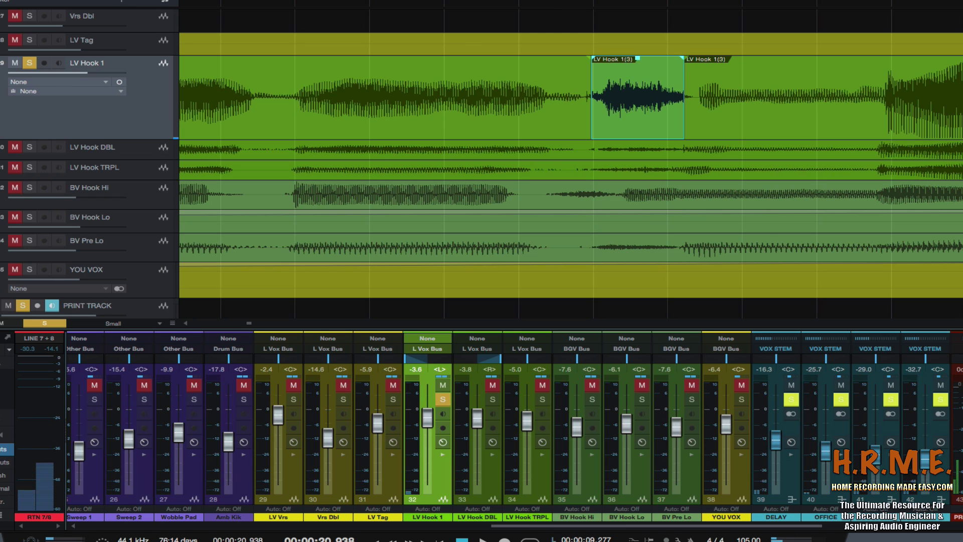
left_click_drag(637, 59, 637, 78)
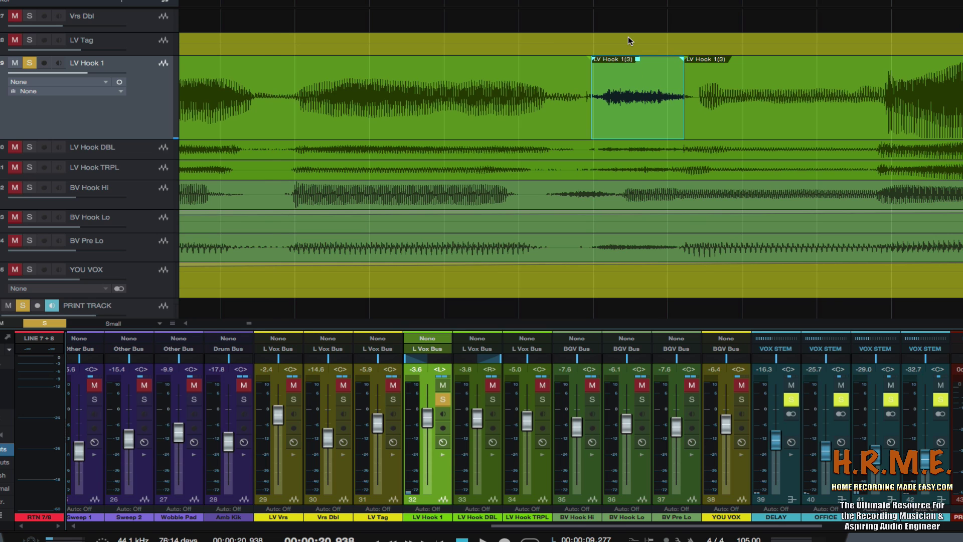
key("w")
key("space")
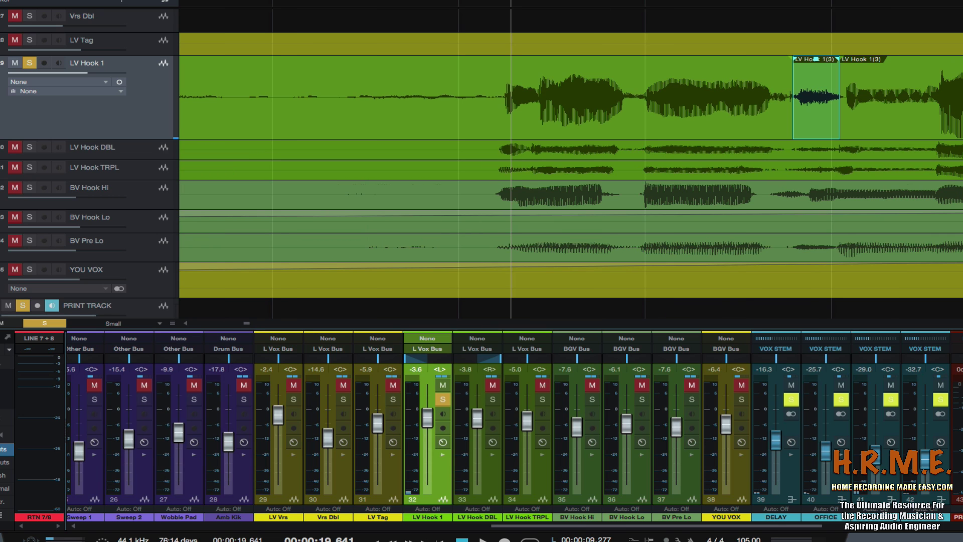
key("space")
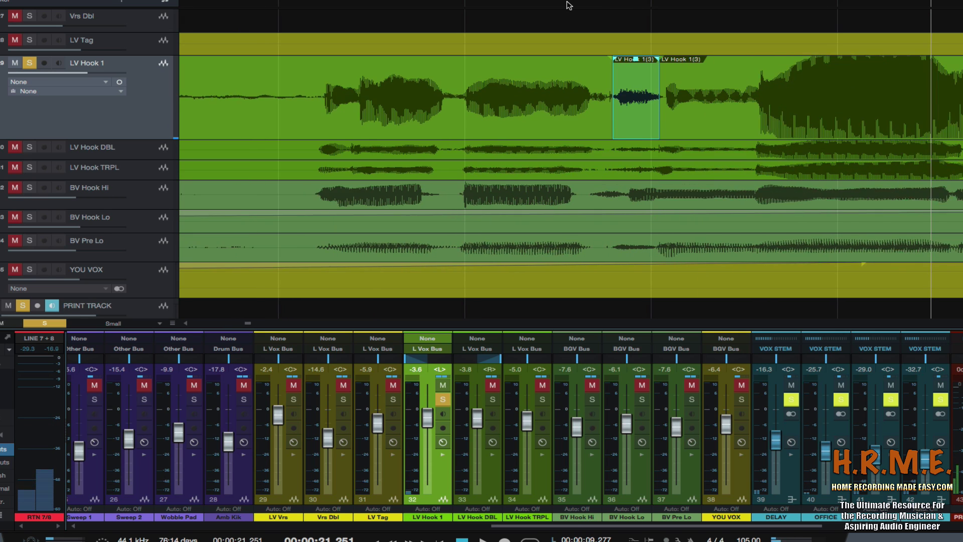
Merge the split LV Hook 1 pieces back into one event and bounce it to a new audio file
key("g")
left_click(451, 28)
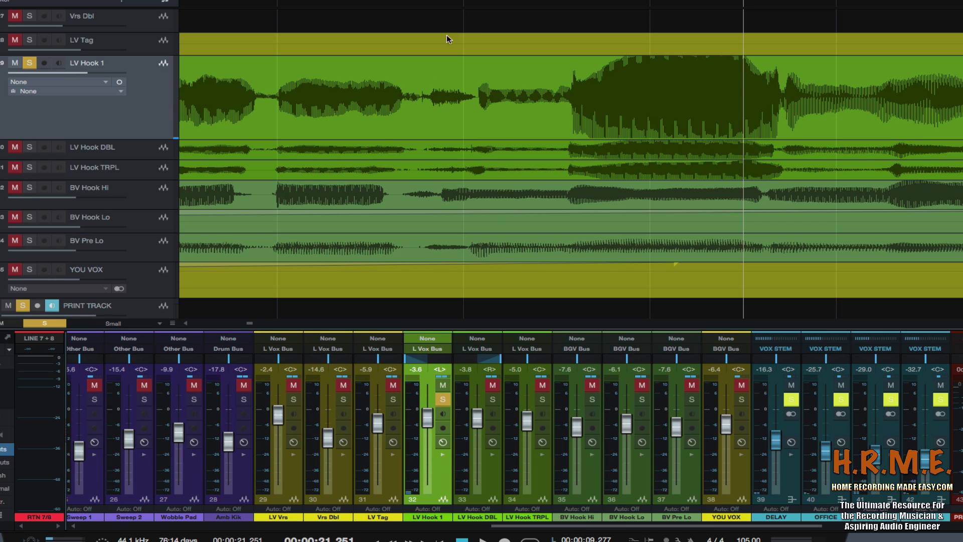
key("w")
key("w")
key("w")
key("w")
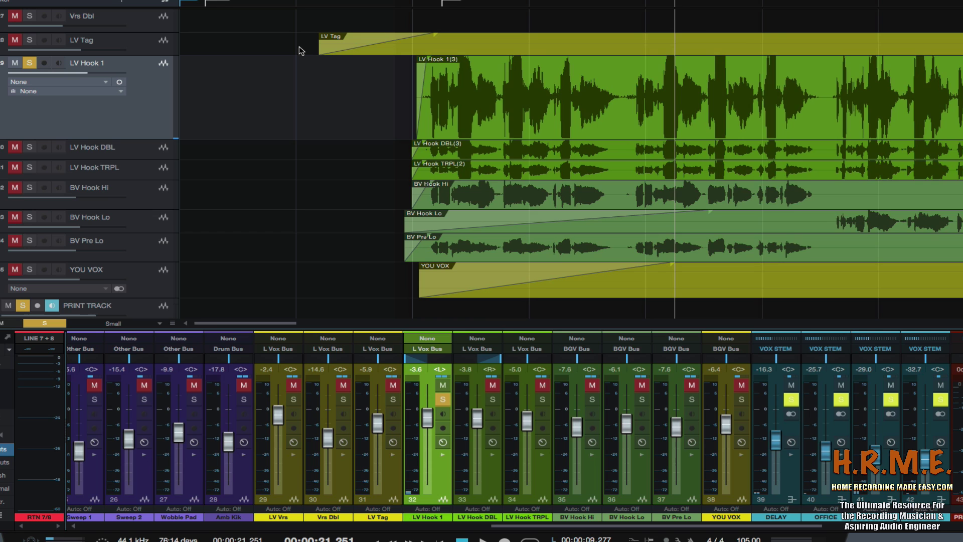
scroll(299, 50, "right", 5)
key("w")
key("w")
key("w")
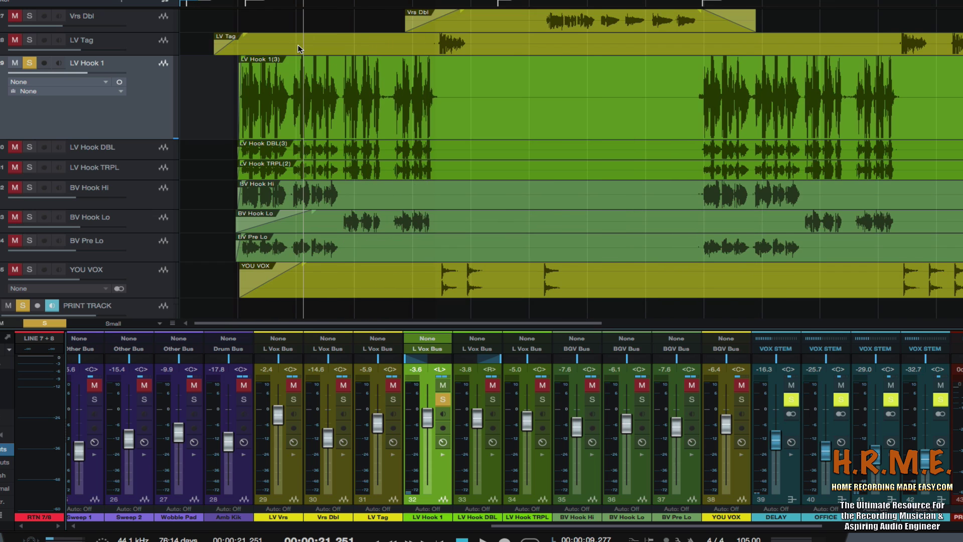
key("w")
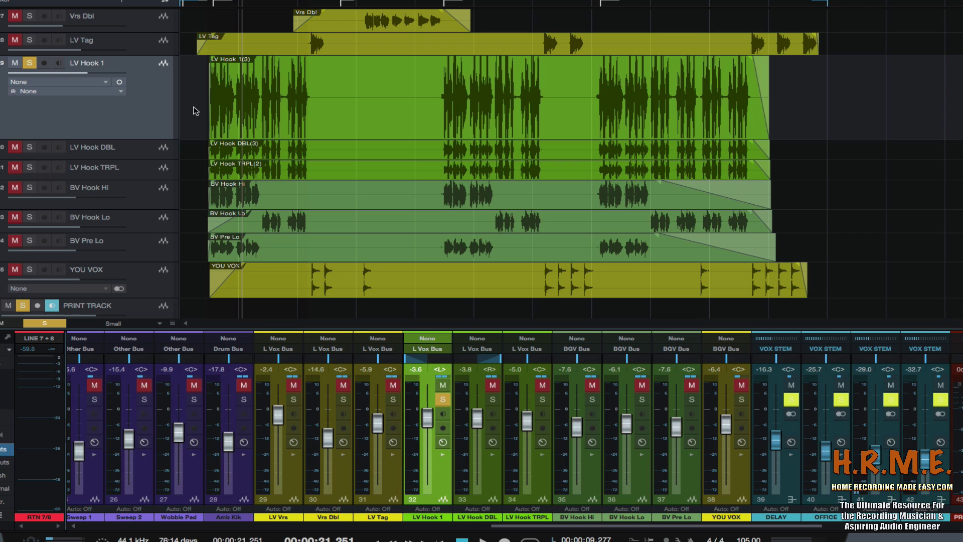
left_click(349, 104)
right_click(365, 80)
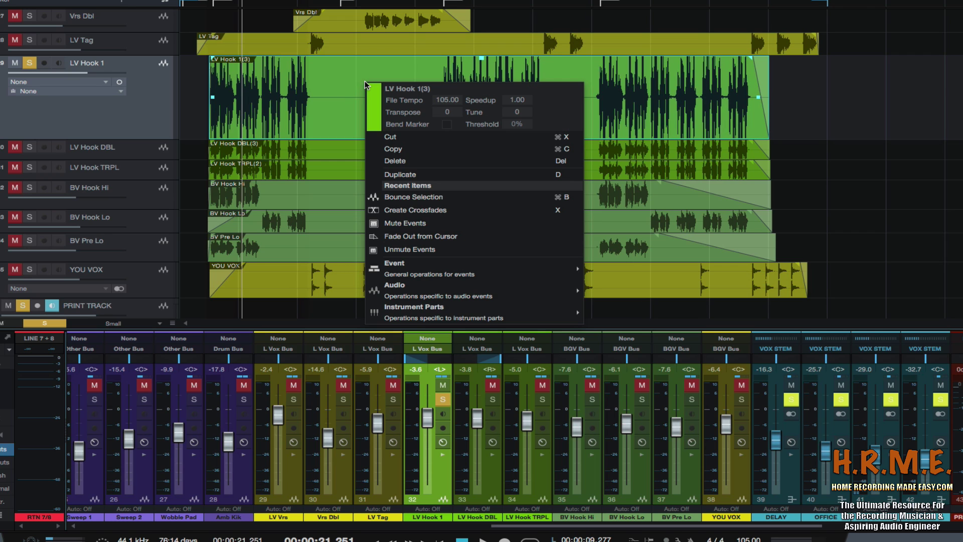
left_click(390, 196)
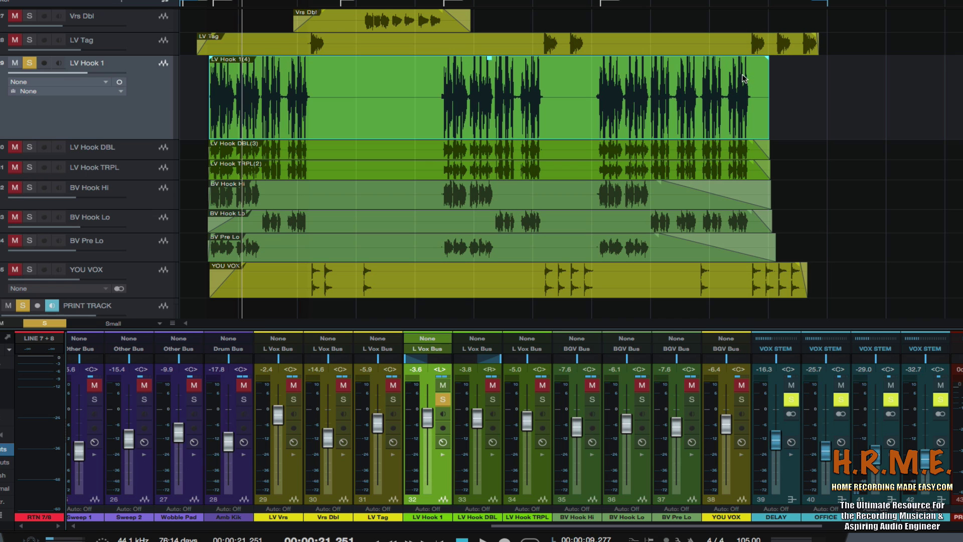
Add a fade-out at the end and a short fade-in at the start of the bounced LV Hook 1 event
left_click_drag(747, 0, 747, 9)
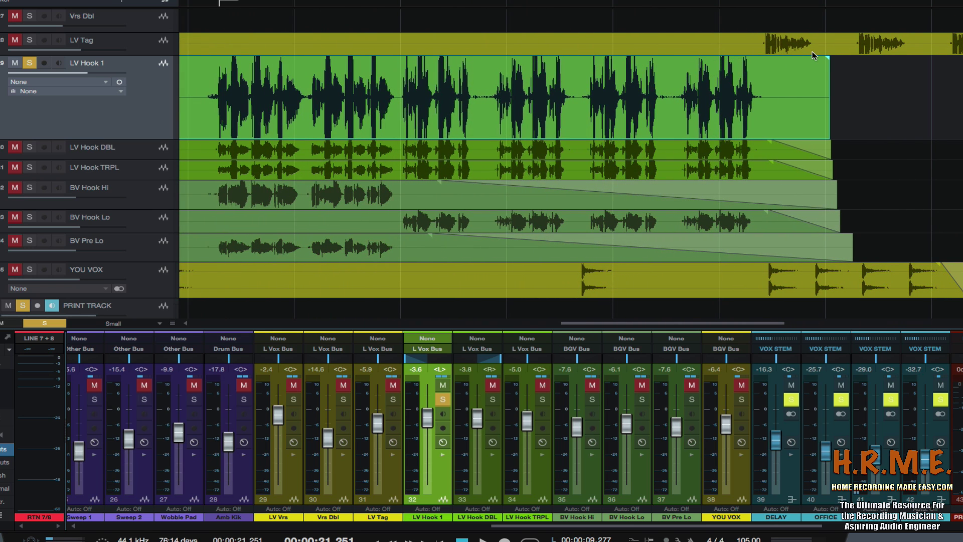
left_click_drag(827, 61, 766, 65)
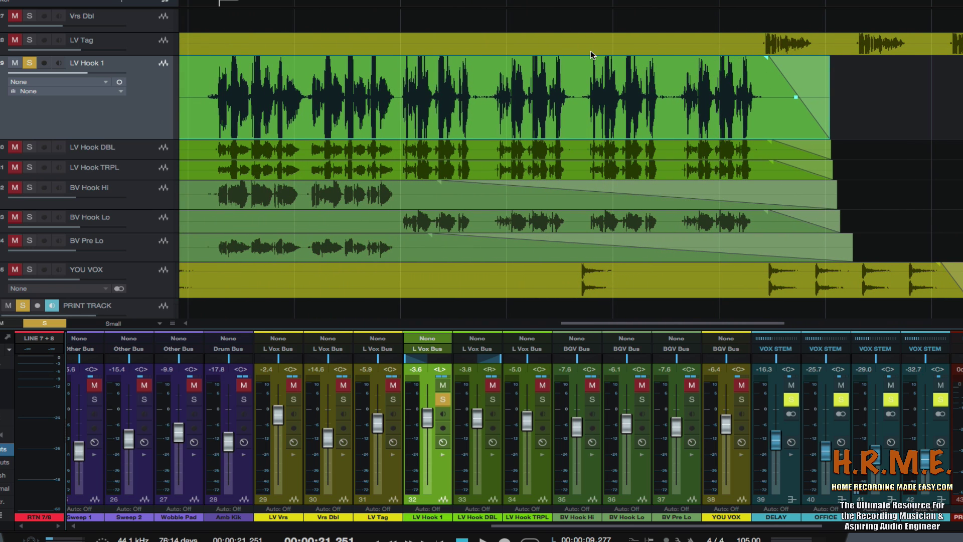
scroll(449, 94, "left", 6)
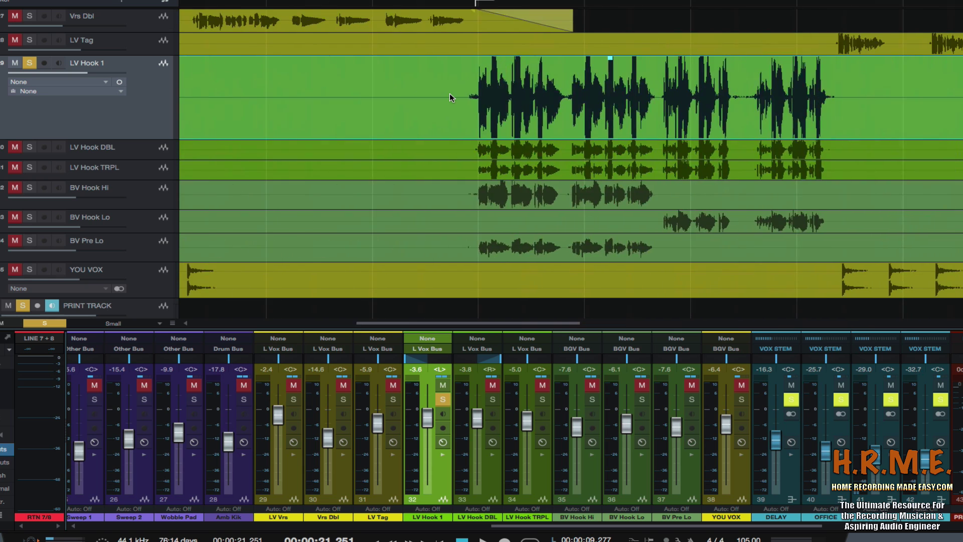
scroll(449, 95, "left", 5)
left_click_drag(271, 1, 269, 20)
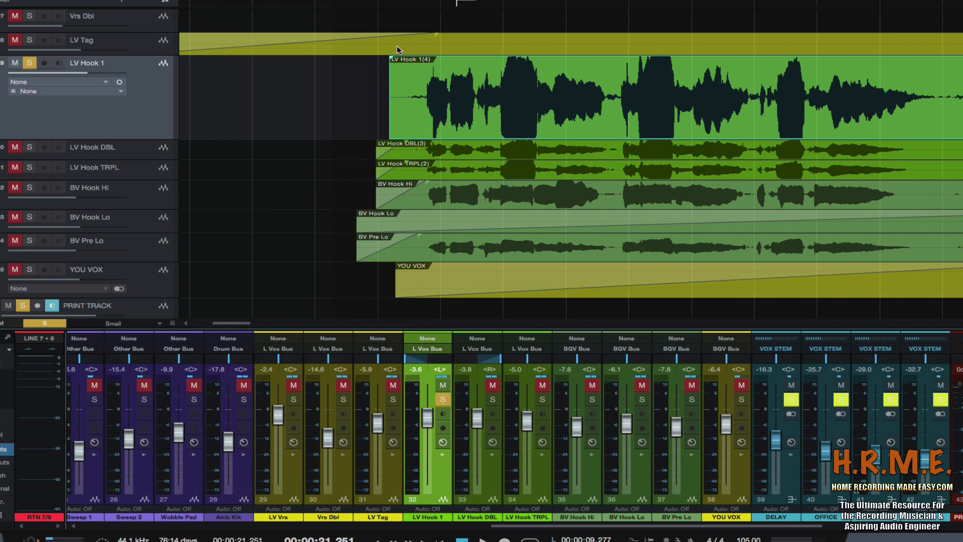
left_click_drag(390, 59, 425, 59)
Reduce the LV Hook 1 track height and briefly show its console channel's inserts and sends
key("w")
key("w")
key("w")
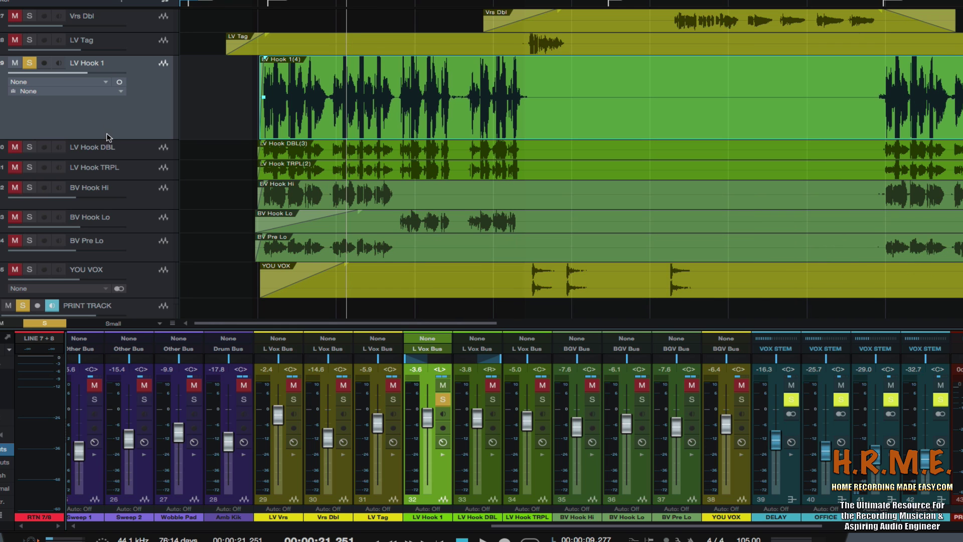
left_click_drag(108, 138, 102, 84)
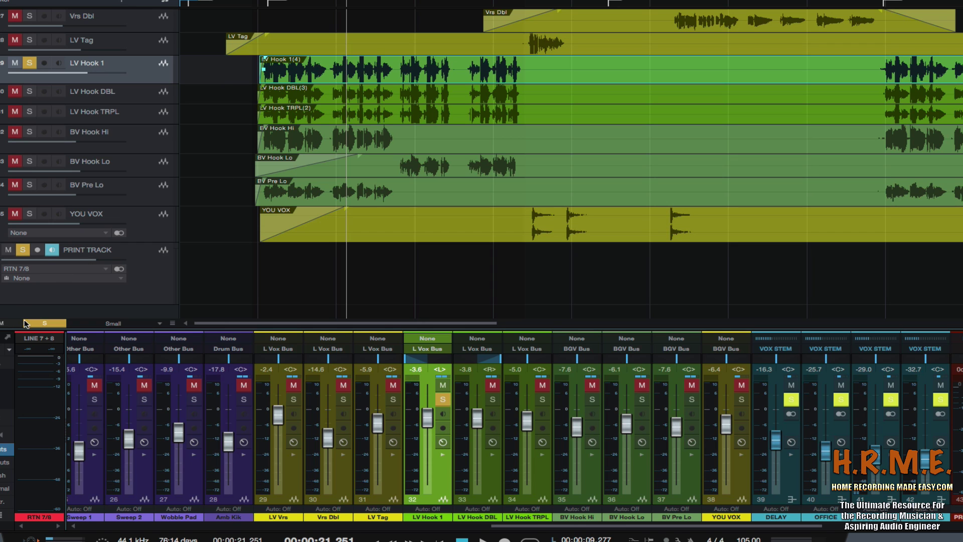
left_click(444, 454)
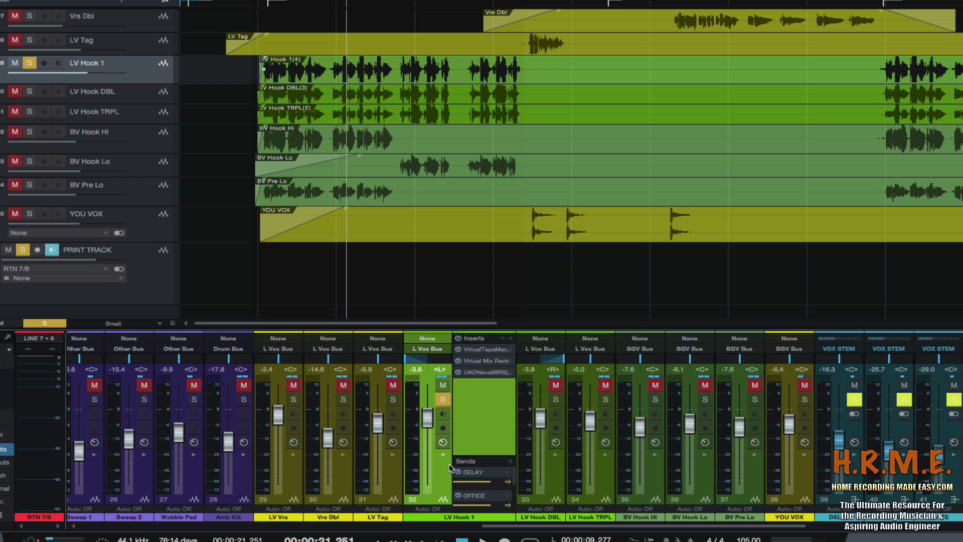
left_click(442, 454)
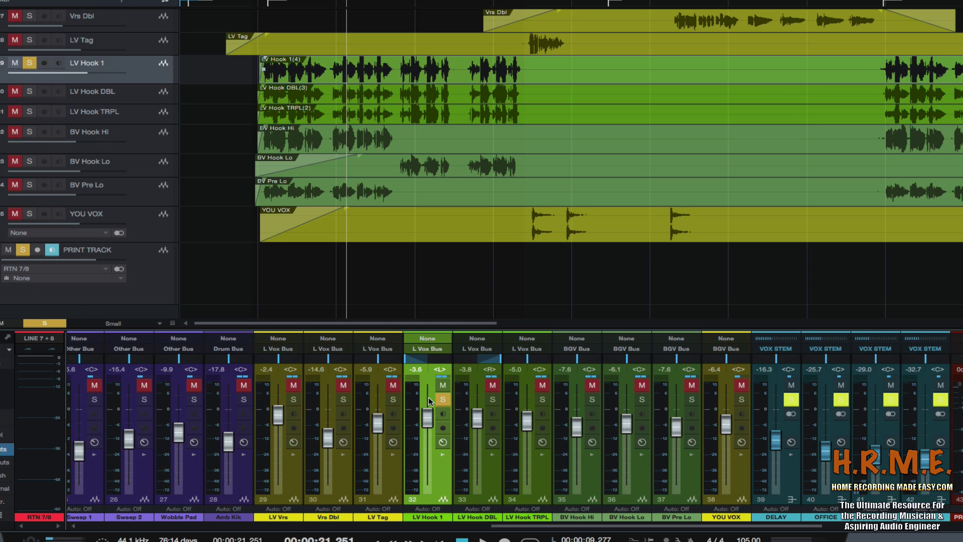
Clear all solos in the song and collapse the VOCALS folder track
left_click(56, 321)
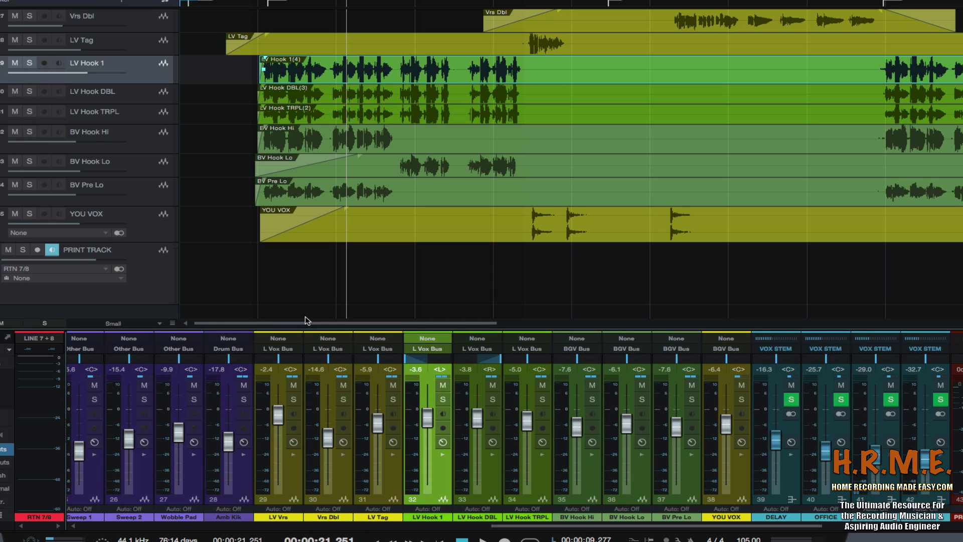
key("w")
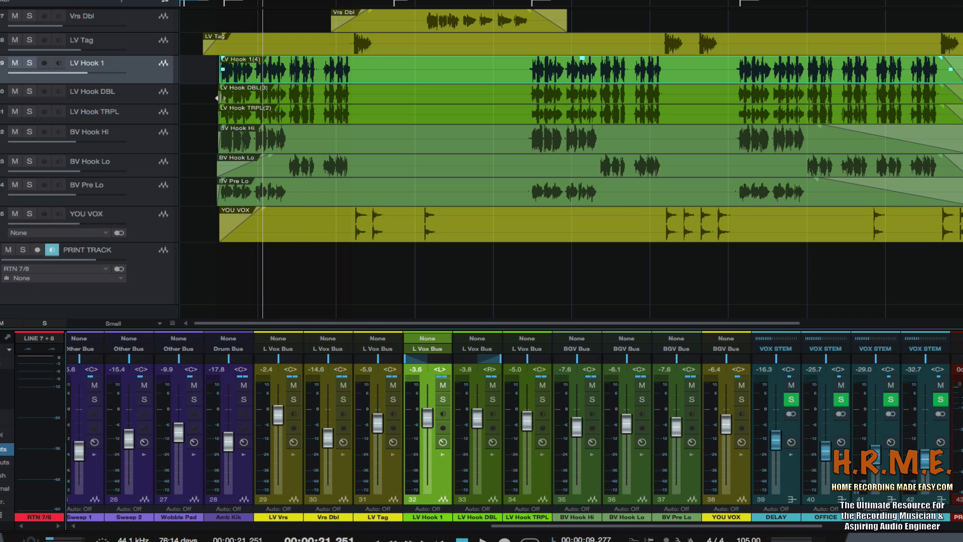
scroll(217, 98, "up", 3)
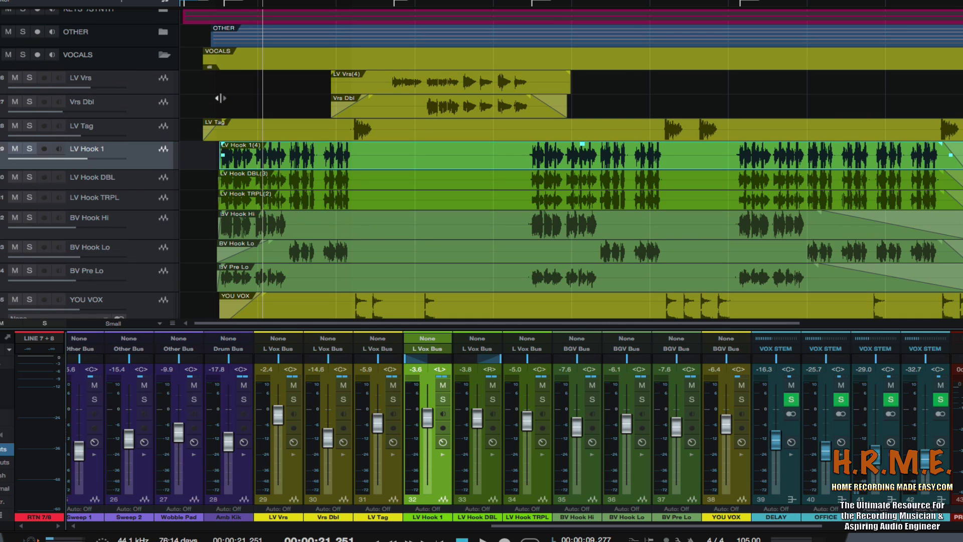
left_click(162, 55)
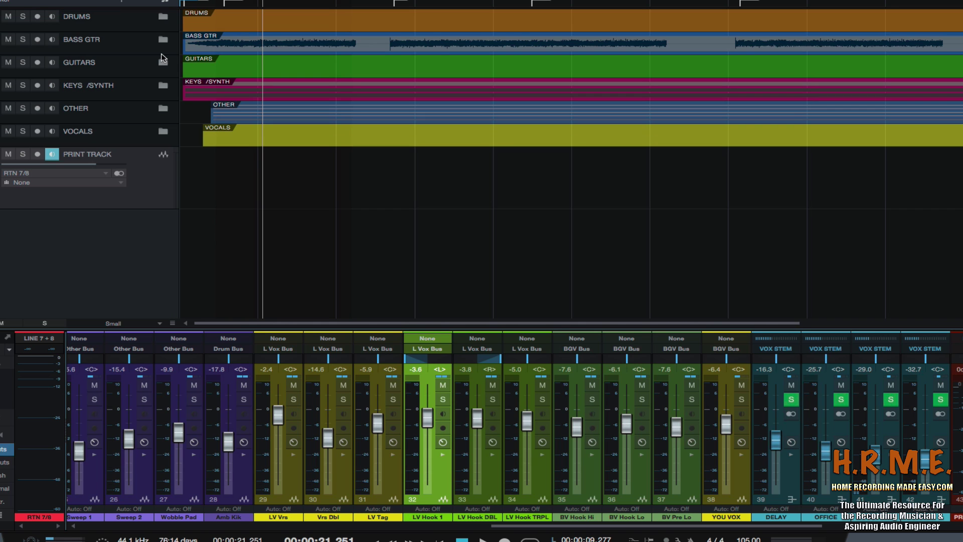
Step through the DELAY, OFFICE, PLATE and HALL effects channels in the console one at a time
left_click_drag(534, 527, 621, 530)
left_click(541, 471)
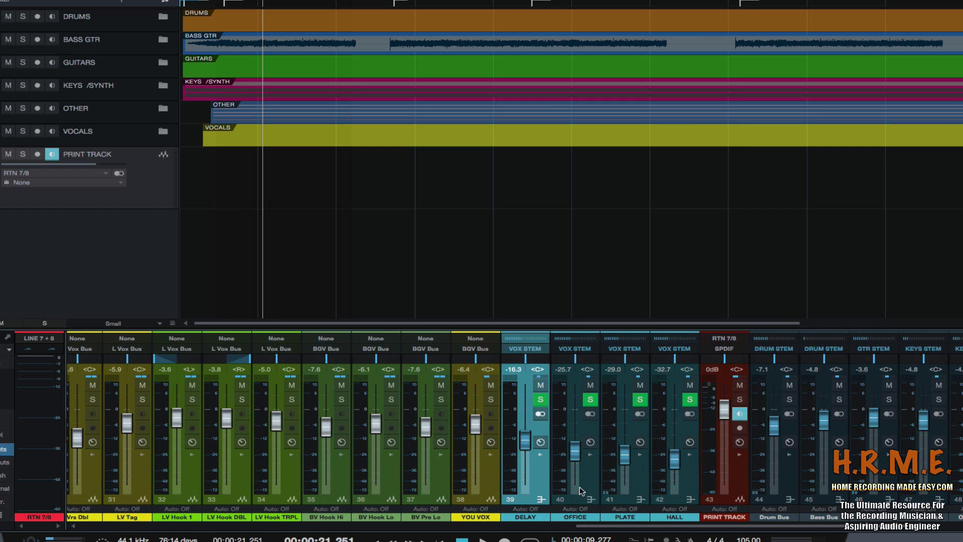
left_click(688, 490)
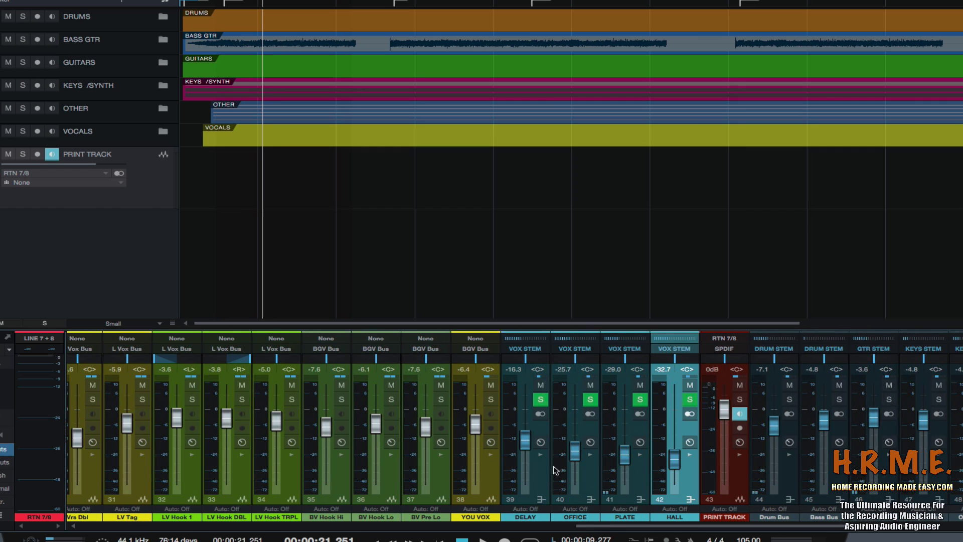
left_click(533, 480)
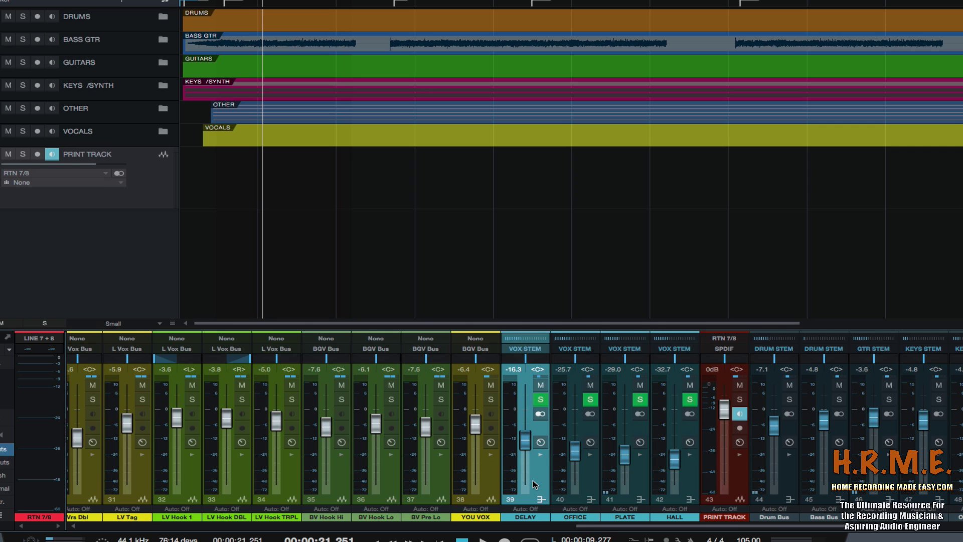
left_click(581, 484)
left_click(632, 481)
left_click(684, 484)
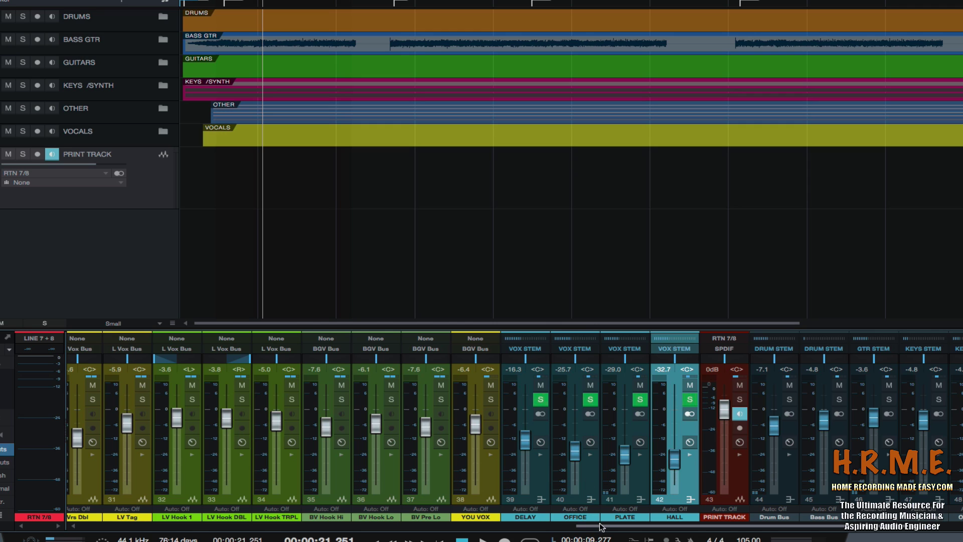
Select the four vocal effects channels from DELAY through HALL together in the console
left_click(538, 487)
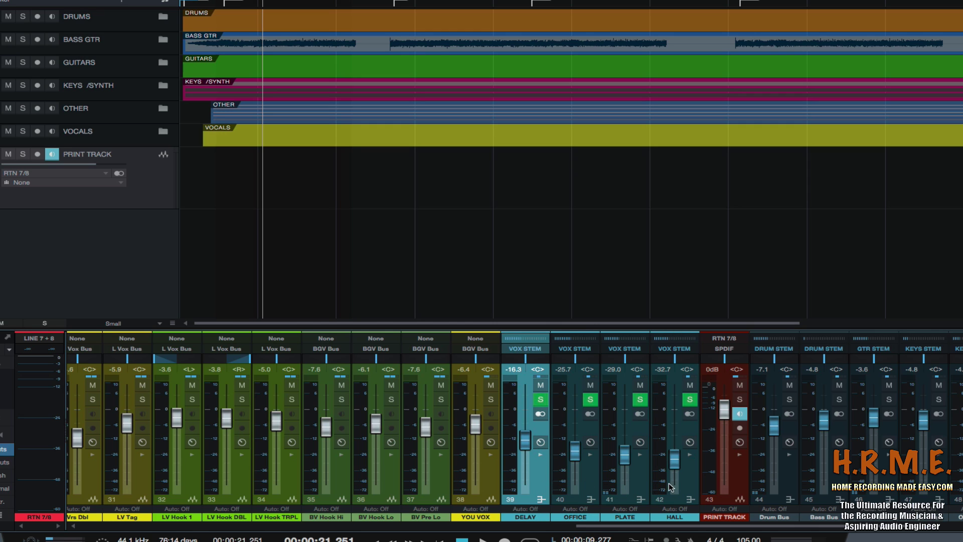
left_click(696, 483, "shift")
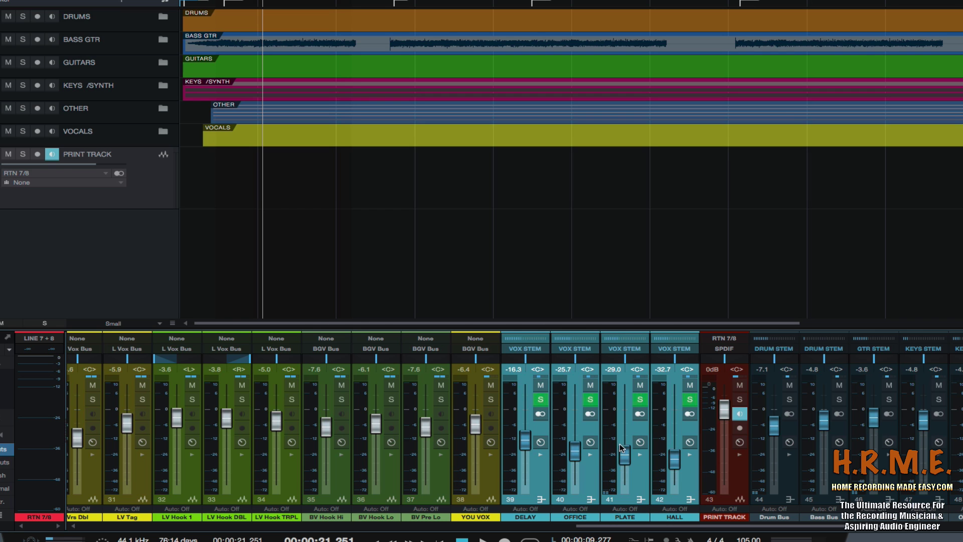
left_click_drag(631, 531, 580, 529)
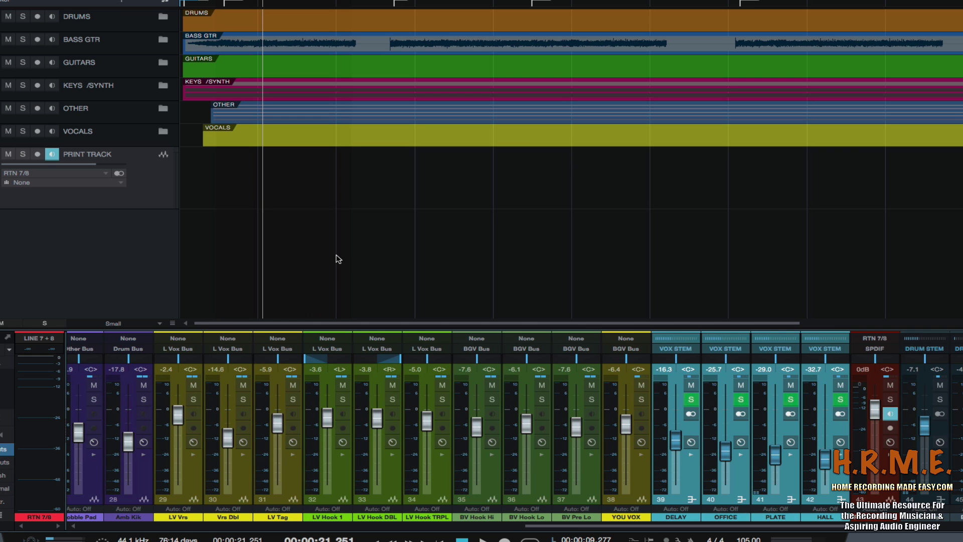